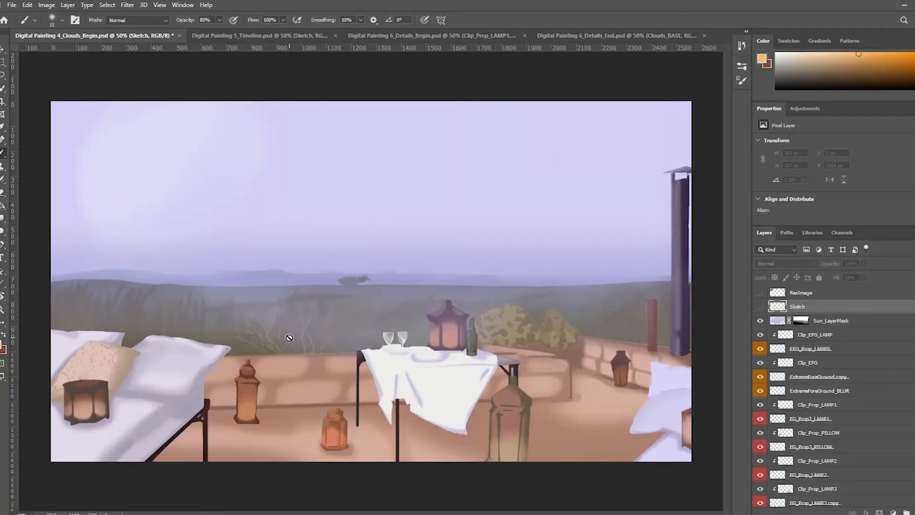
Step: Show the Sketch layer to examine its line art over the props and horizon, and hide the layer again
{"action": "left_click", "coordinate": [760, 307]}
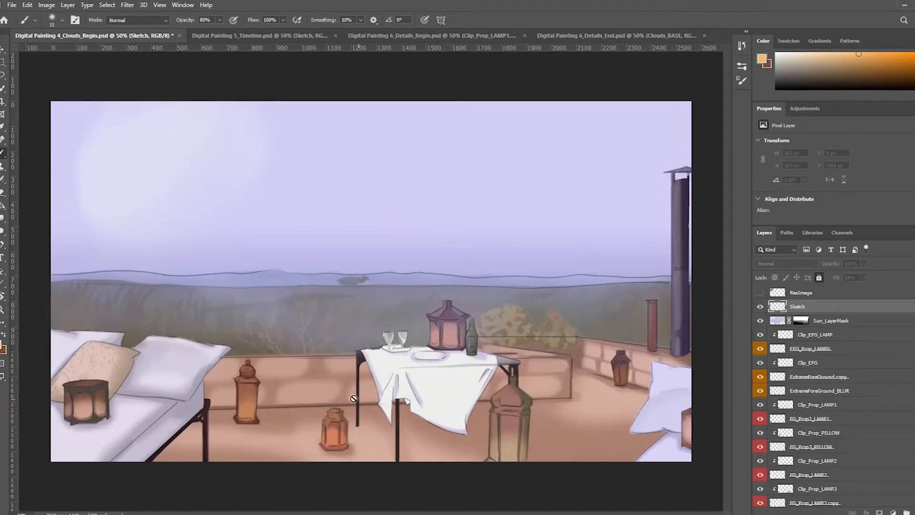
{"action": "left_click", "coordinate": [259, 388], "text": "ctrl"}
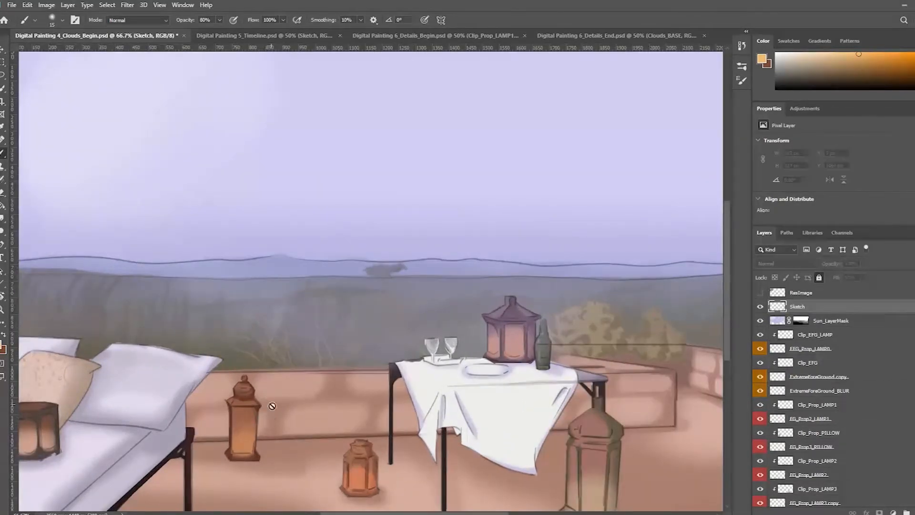
{"action": "left_click_drag", "start_coordinate": [201, 452], "coordinate": [327, 440]}
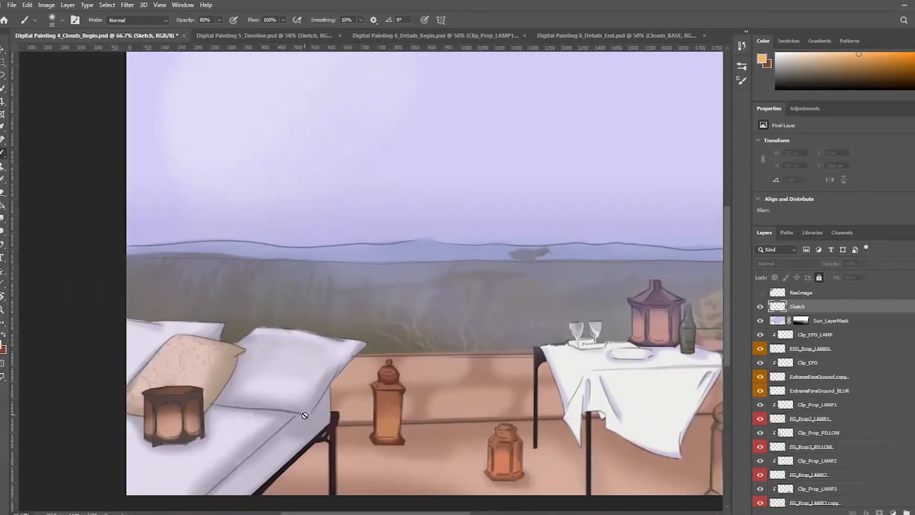
{"action": "left_click_drag", "start_coordinate": [585, 398], "coordinate": [442, 427]}
{"action": "left_click_drag", "start_coordinate": [586, 404], "coordinate": [445, 435]}
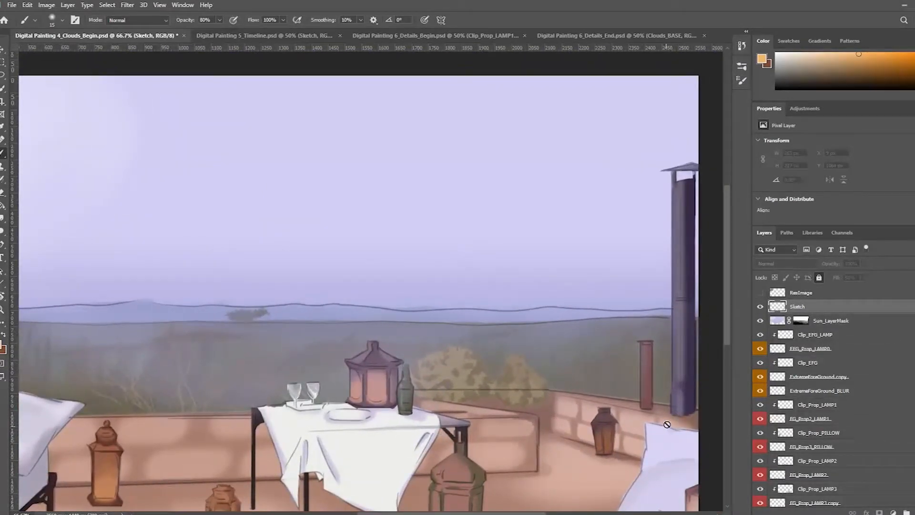
{"action": "left_click", "coordinate": [761, 308]}
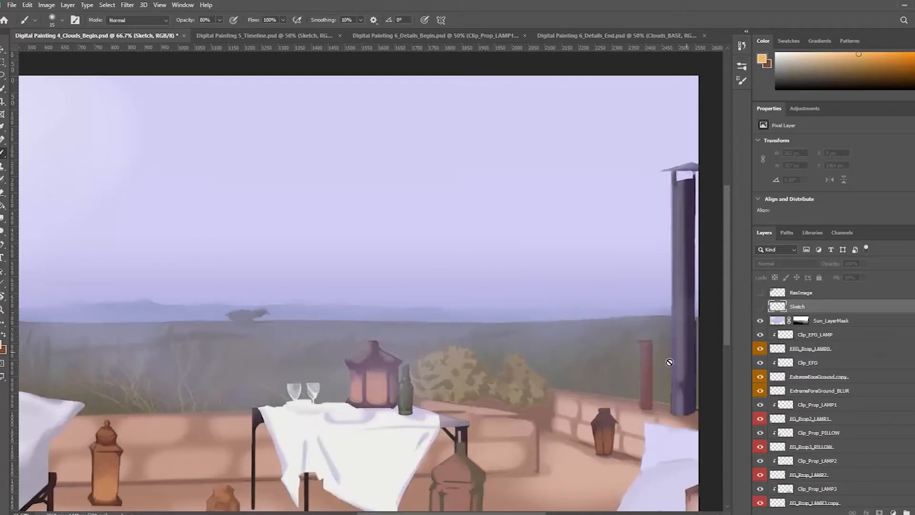
{"action": "mouse_move", "coordinate": [544, 442]}
{"action": "left_mouse_down"}
{"action": "mouse_move", "coordinate": [602, 381]}
{"action": "mouse_move", "coordinate": [623, 403]}
{"action": "left_mouse_up"}
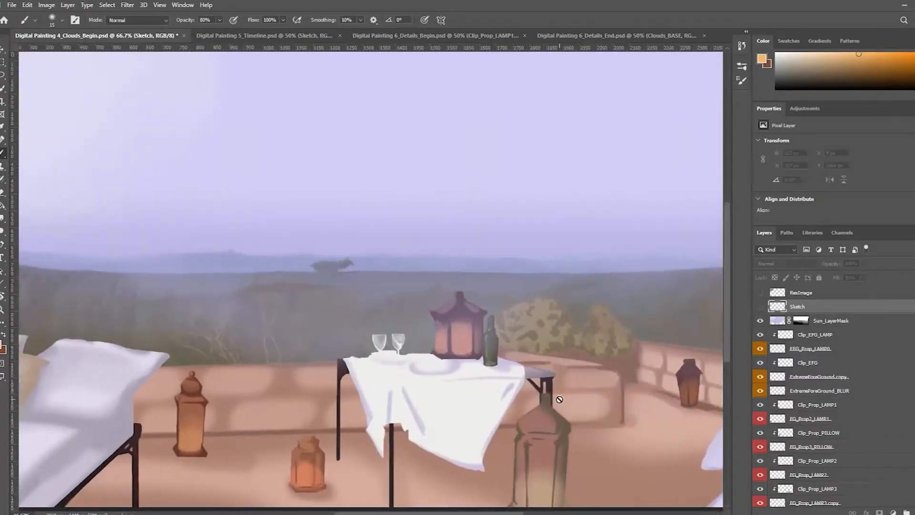
{"action": "left_click", "coordinate": [542, 375], "text": "ctrl+alt"}
{"action": "left_click_drag", "start_coordinate": [466, 347], "coordinate": [597, 431]}
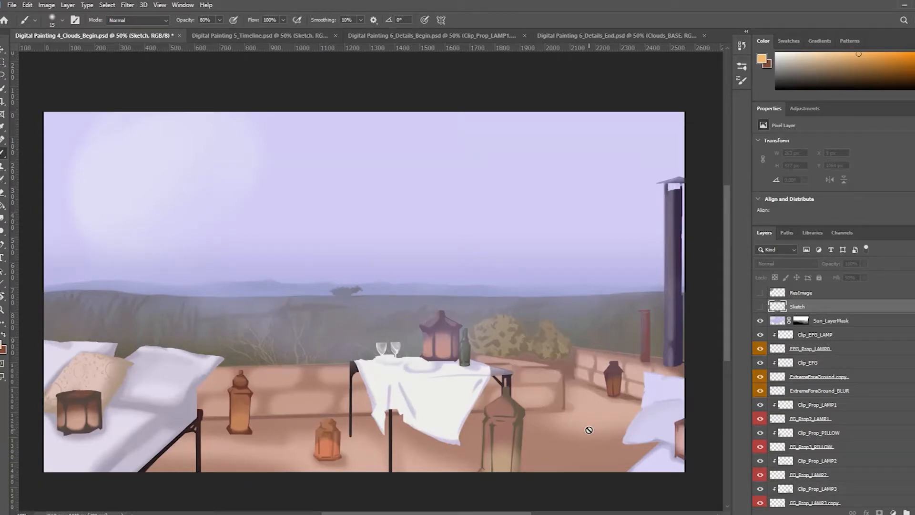
Step: Show the ResImage reference photo to compare its cloudy sky with the painting, and hide it again
{"action": "left_click", "coordinate": [760, 293]}
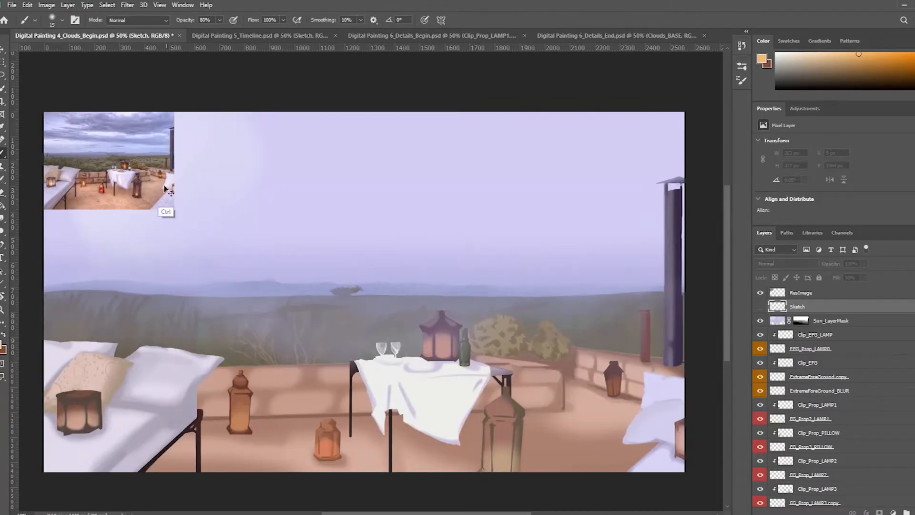
{"action": "scroll", "coordinate": [145, 194], "scroll_direction": "up", "scroll_amount": 3}
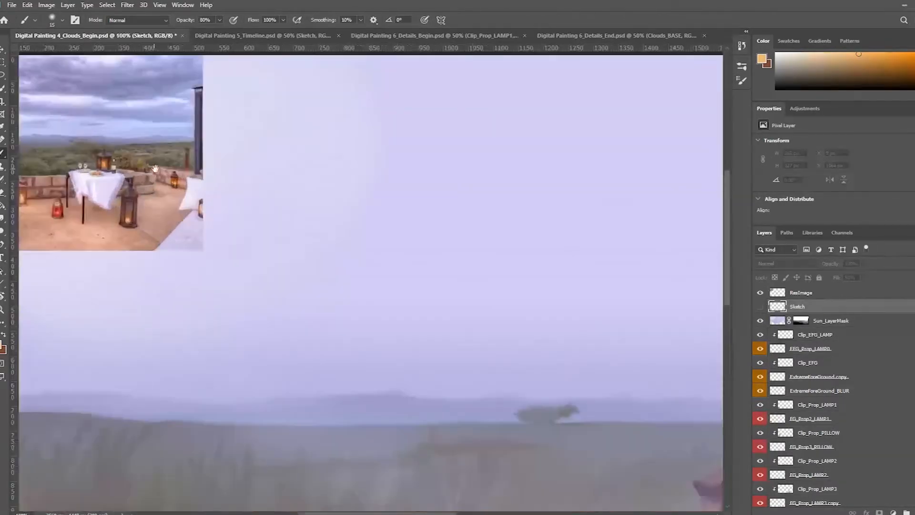
{"action": "left_click_drag", "start_coordinate": [155, 167], "coordinate": [288, 333]}
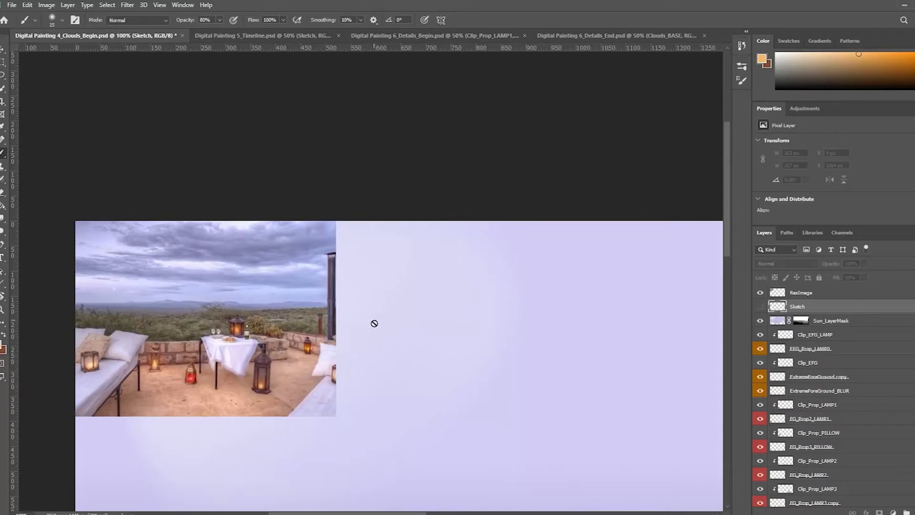
{"action": "left_click", "coordinate": [384, 308], "text": "ctrl+alt"}
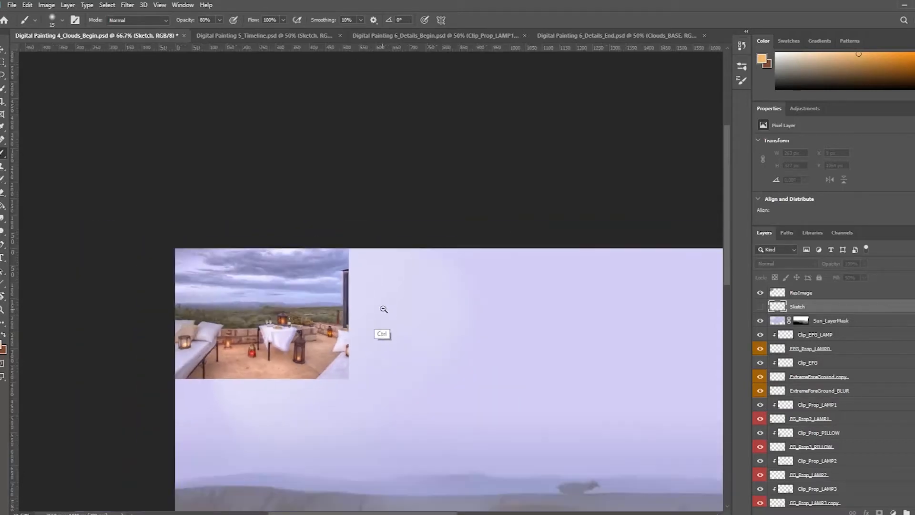
{"action": "left_click", "coordinate": [415, 323], "text": "ctrl+alt"}
{"action": "left_click_drag", "start_coordinate": [578, 282], "coordinate": [403, 238]}
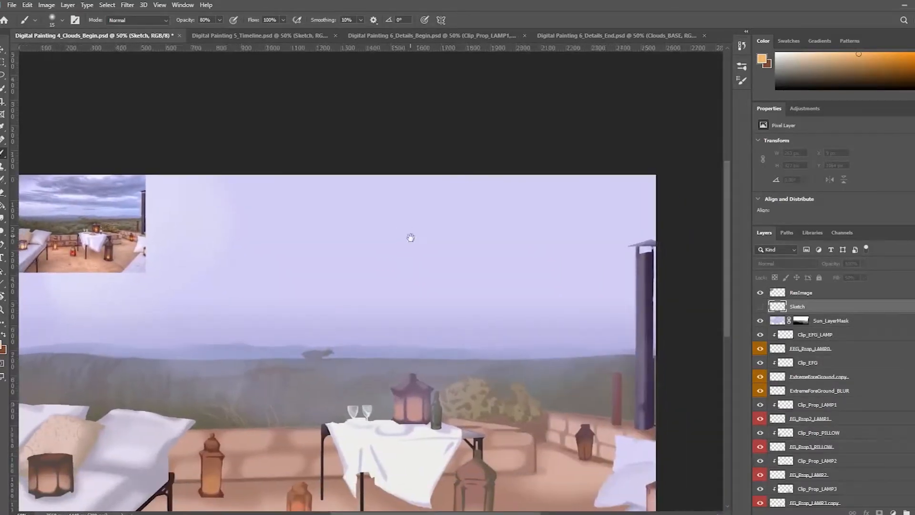
{"action": "left_click_drag", "start_coordinate": [384, 306], "coordinate": [455, 246]}
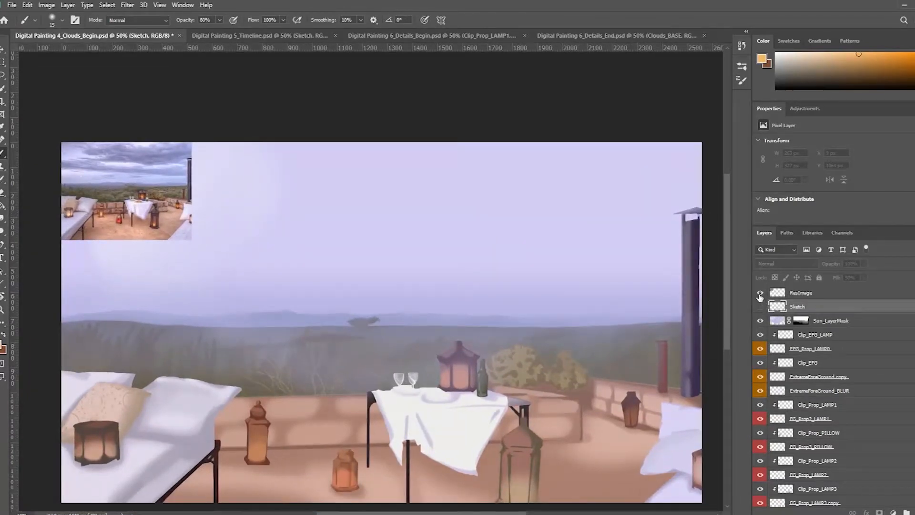
{"action": "left_click", "coordinate": [761, 296]}
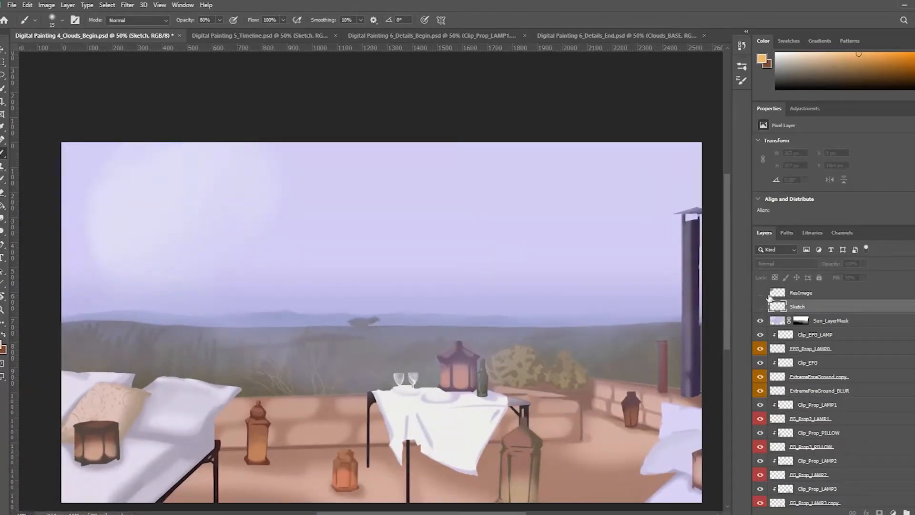
Step: Create a new layer named Clouds_LayerMask directly above Sun_LayerMask
{"action": "left_click", "coordinate": [861, 322]}
{"action": "key", "text": "ctrl+shift+n"}
{"action": "type", "text": "C"}
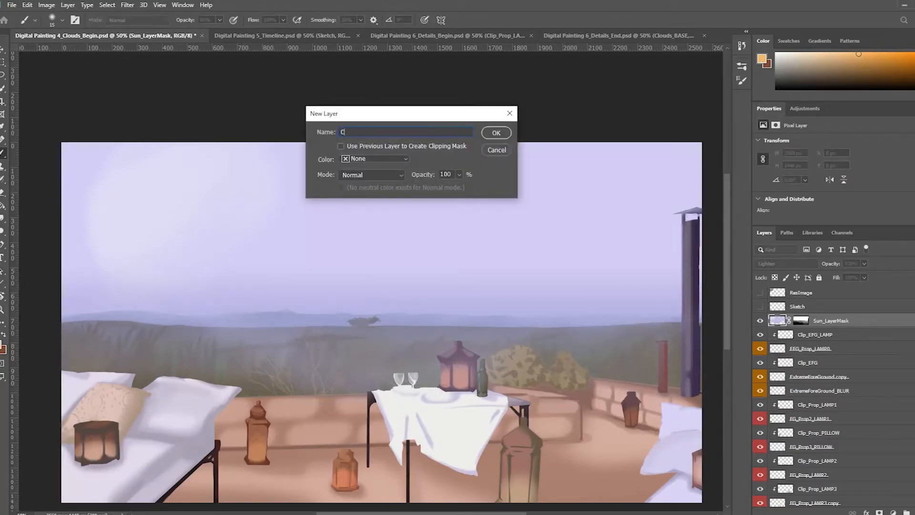
{"action": "type", "text": "louds_LayerMask"}
{"action": "key", "text": "Return"}
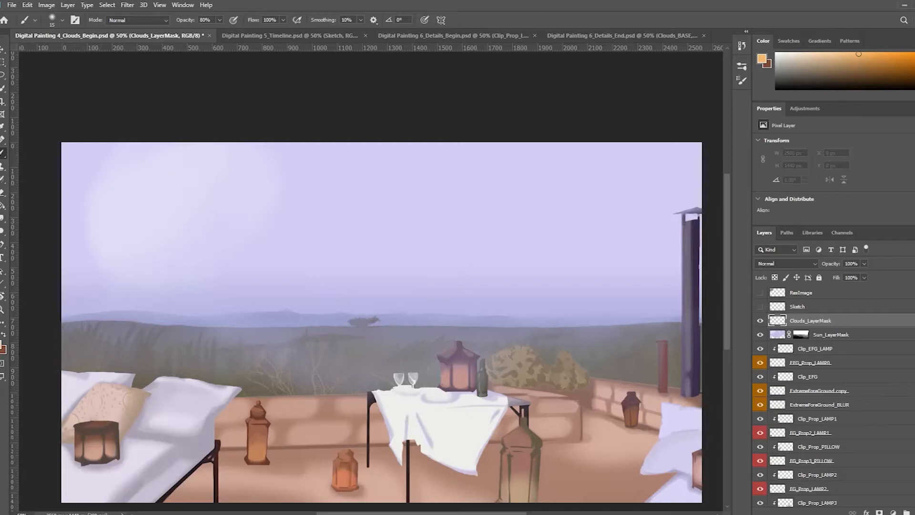
Step: Locate the ExtremeBackGround copy layer from the distant hills and load its outline as a selection
{"action": "scroll", "coordinate": [835, 396], "scroll_direction": "down", "scroll_amount": 2}
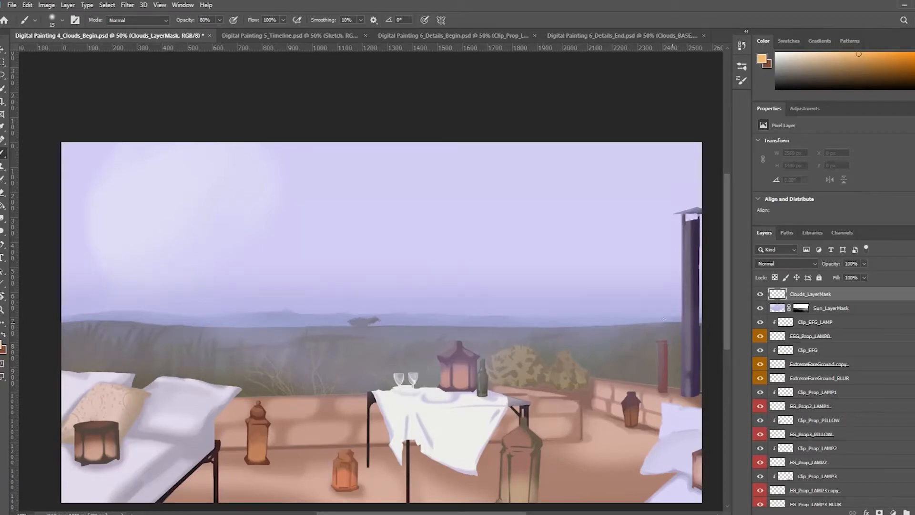
{"action": "key", "text": "v"}
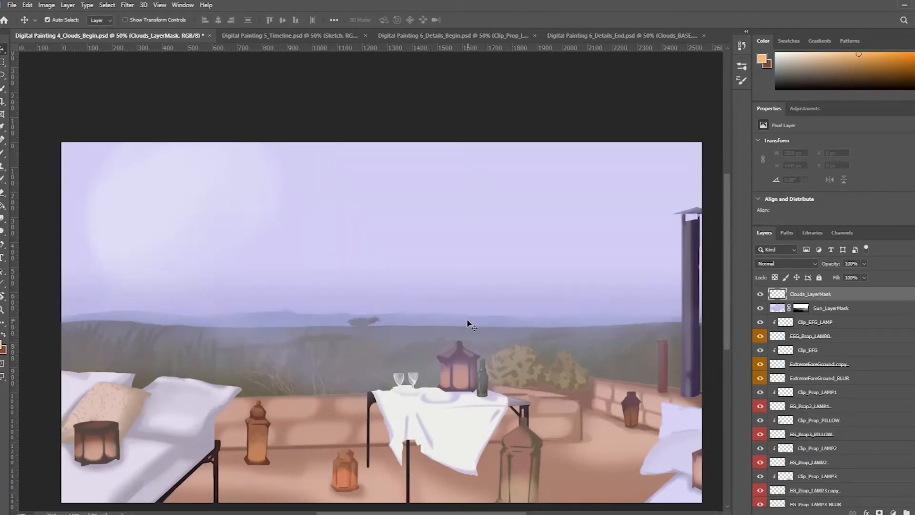
{"action": "right_click", "coordinate": [469, 321]}
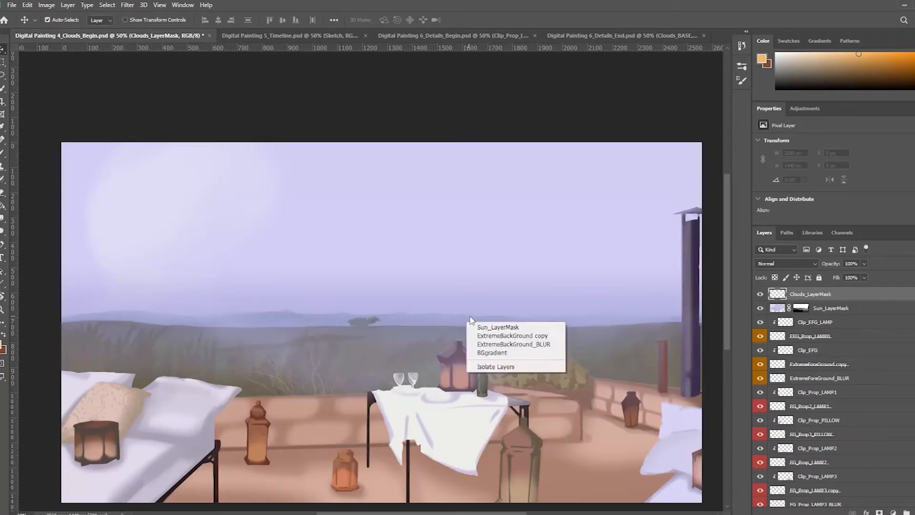
{"action": "left_click", "coordinate": [523, 344]}
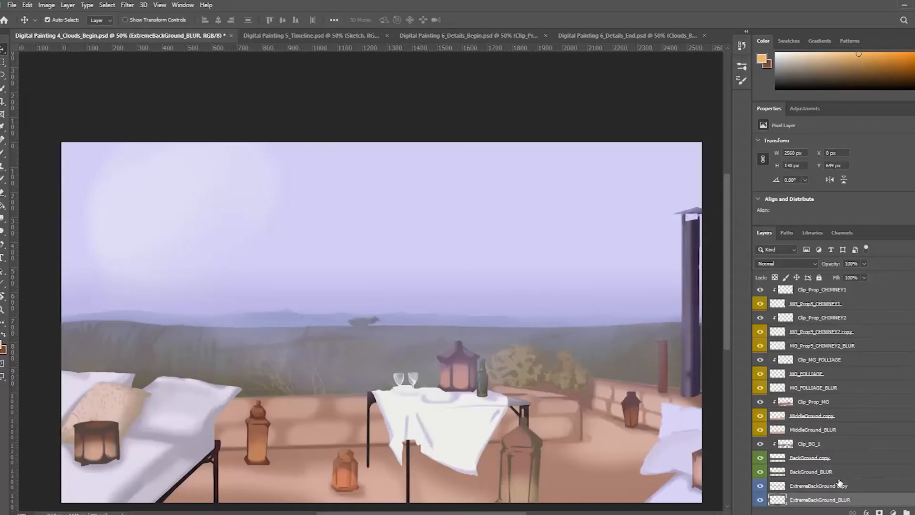
{"action": "scroll", "coordinate": [876, 475], "scroll_direction": "down", "scroll_amount": 1}
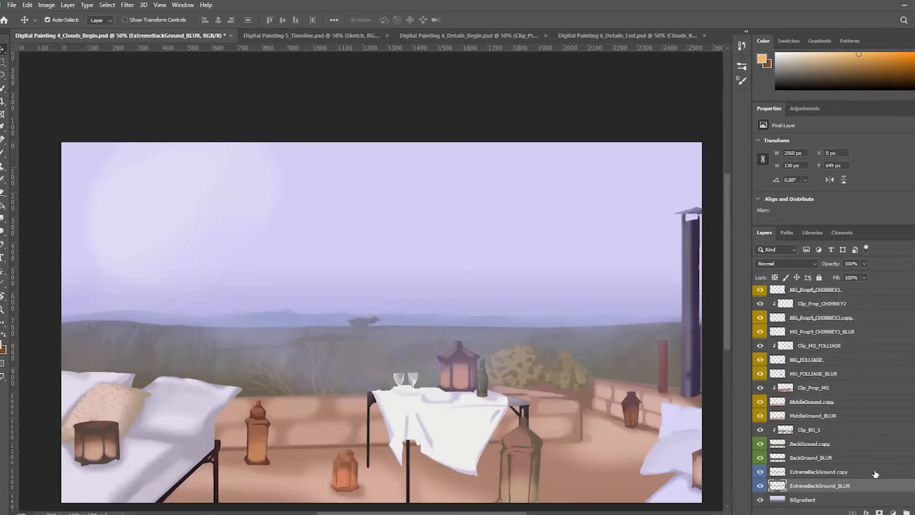
{"action": "left_click", "coordinate": [843, 473]}
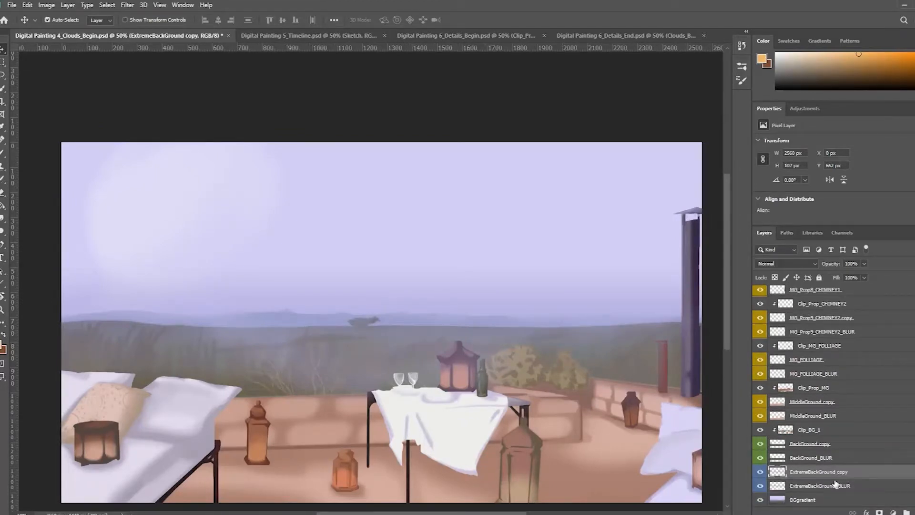
{"action": "left_click", "coordinate": [784, 475], "text": "ctrl"}
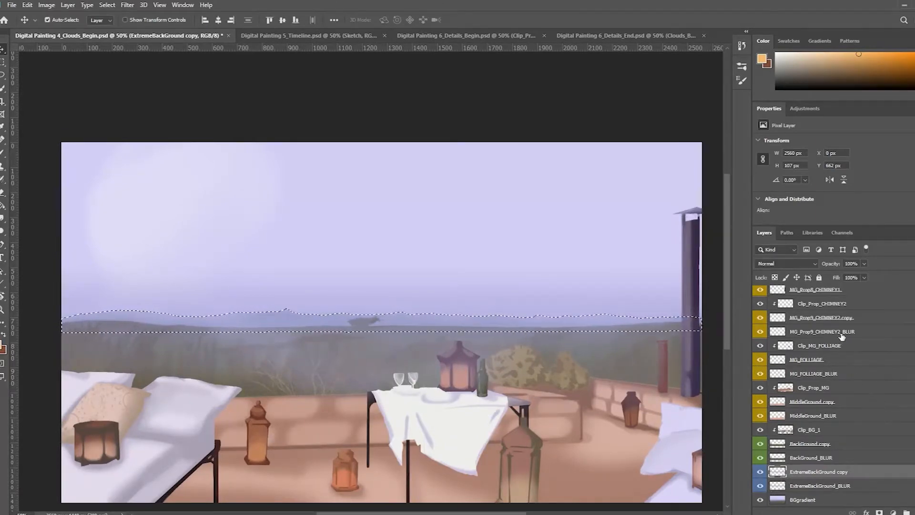
{"action": "left_click", "coordinate": [779, 322], "text": "ctrl"}
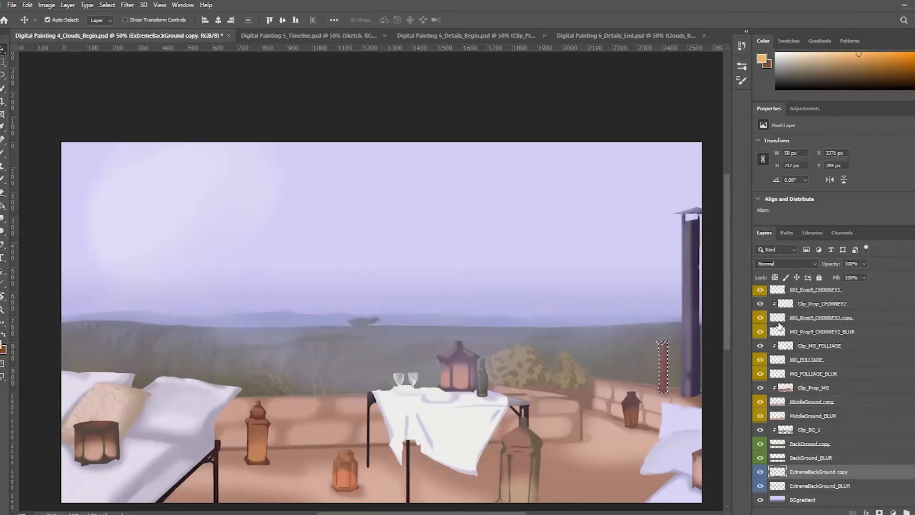
{"action": "left_click", "coordinate": [778, 472], "text": "ctrl"}
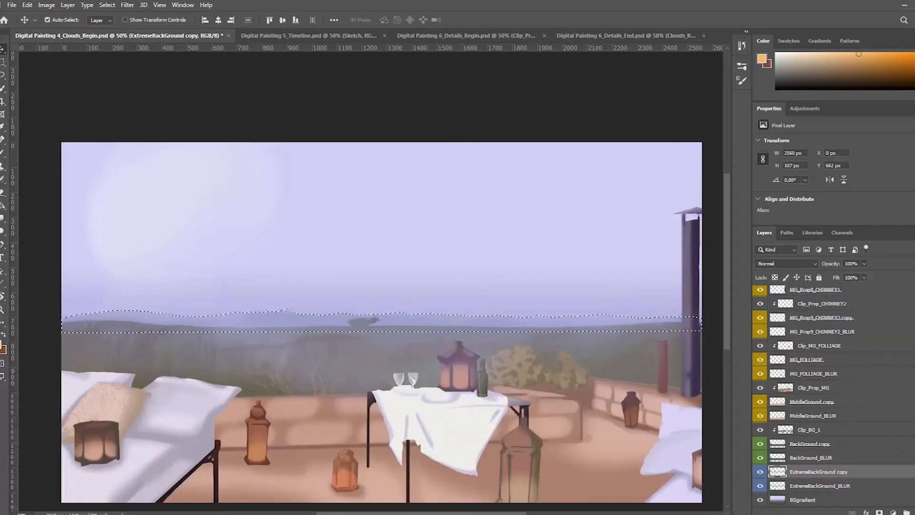
Step: Add the outlines of the tall chimney and the background land to the selection
{"action": "scroll", "coordinate": [806, 329], "scroll_direction": "up", "scroll_amount": 3}
{"action": "left_click", "coordinate": [779, 370], "text": "ctrl+shift"}
{"action": "scroll", "coordinate": [786, 371], "scroll_direction": "down", "scroll_amount": 3}
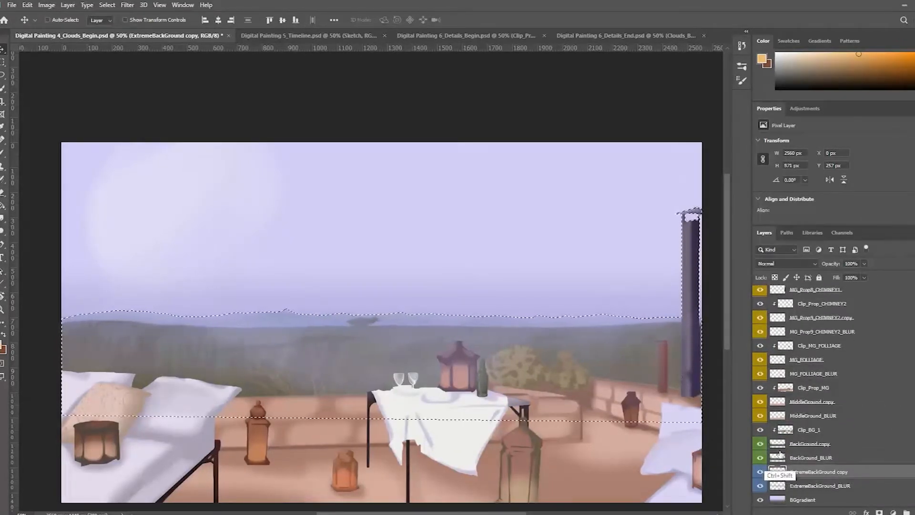
{"action": "left_click", "coordinate": [782, 458], "text": "ctrl+shift"}
Step: Add a layer mask to Clouds_LayerMask that hides the selected area, inspect the mask, and reactivate the layer's pixels
{"action": "scroll", "coordinate": [806, 382], "scroll_direction": "up", "scroll_amount": 3}
{"action": "scroll", "coordinate": [782, 325], "scroll_direction": "up", "scroll_amount": 10}
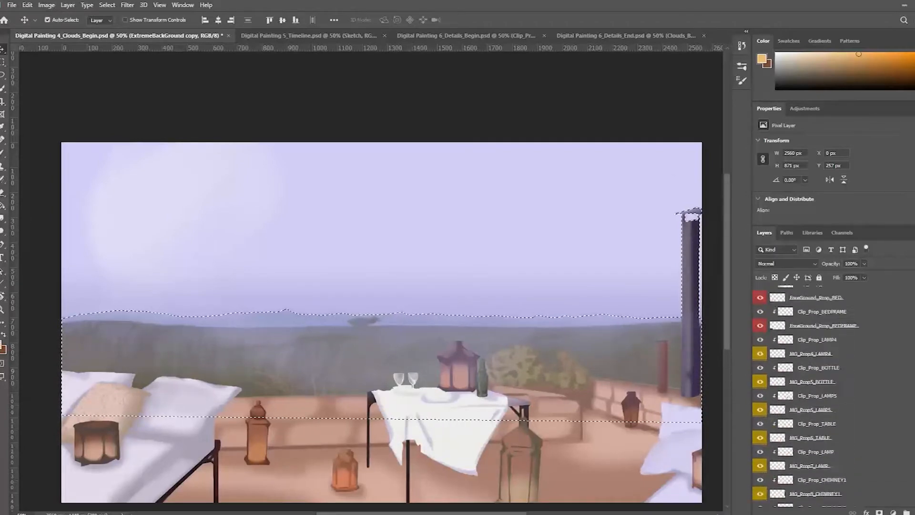
{"action": "left_click", "coordinate": [782, 324]}
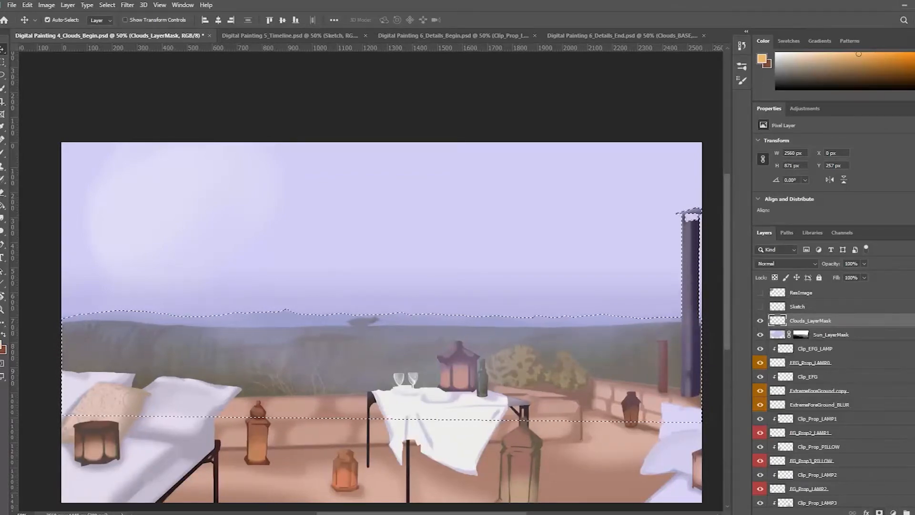
{"action": "left_click", "coordinate": [880, 513], "text": "alt"}
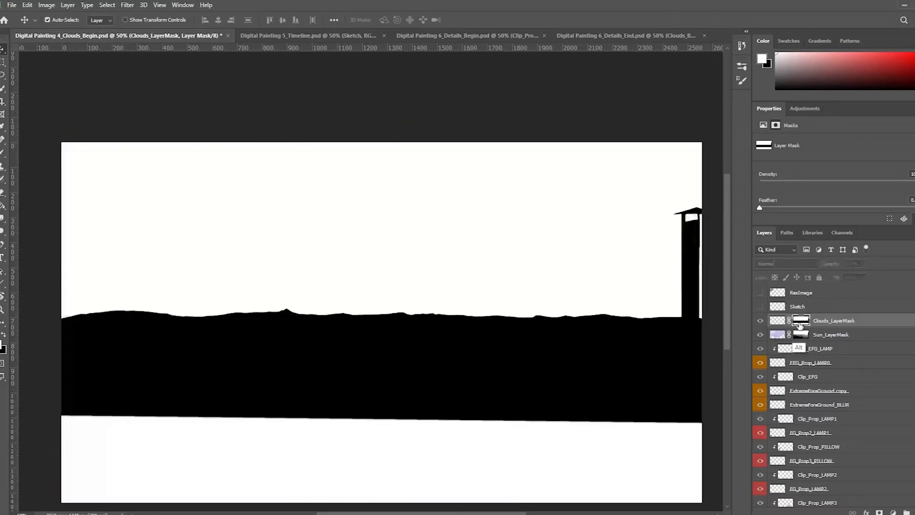
{"action": "left_click", "coordinate": [800, 325], "text": "alt"}
{"action": "left_click", "coordinate": [777, 323]}
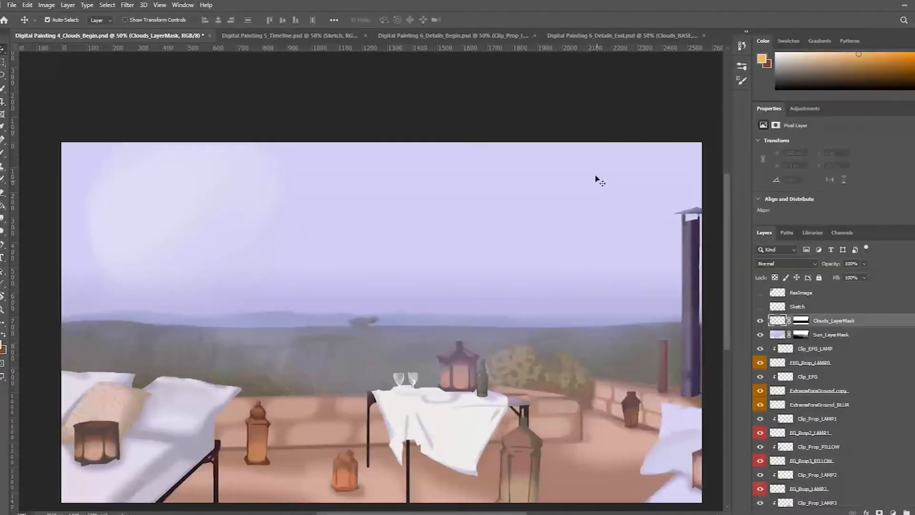
Step: Choose the Clouds 01 brush from the speed_brushes presets for painting on Clouds_LayerMask
{"action": "key", "text": "b"}
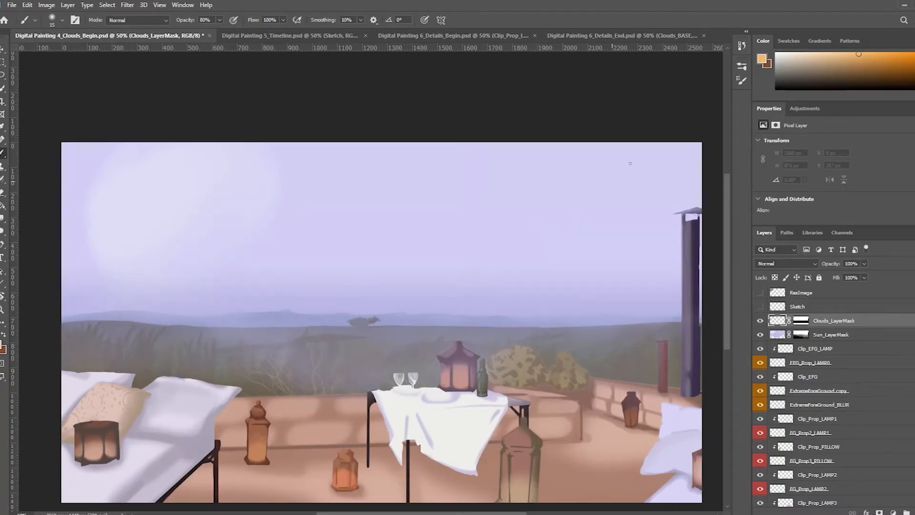
{"action": "left_click", "coordinate": [742, 67]}
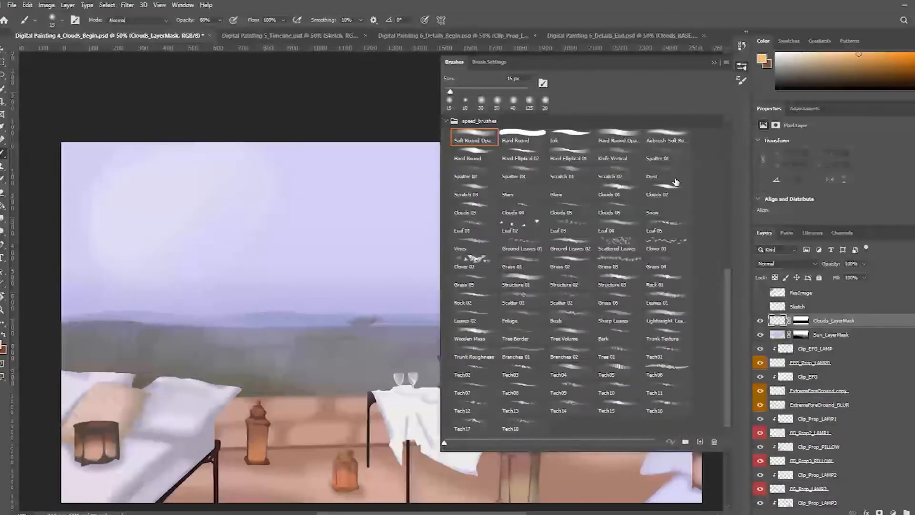
{"action": "left_click", "coordinate": [633, 194]}
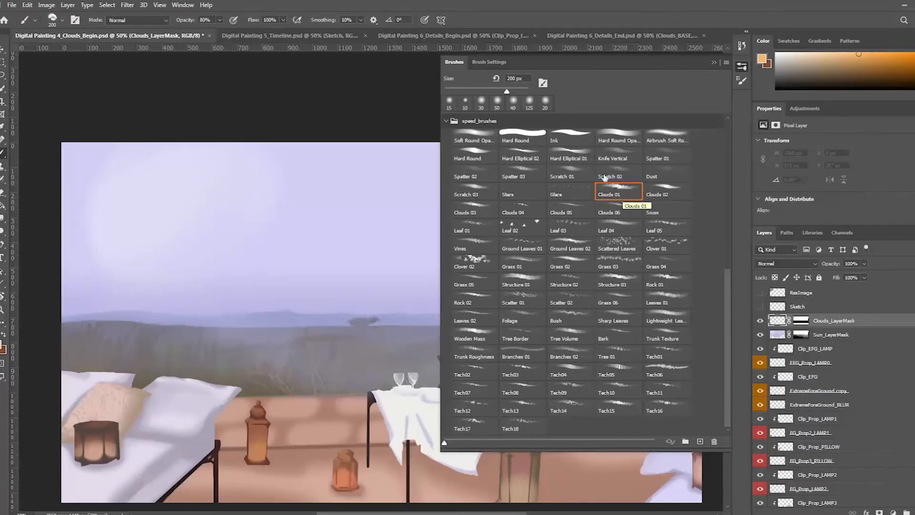
Step: Compare the stroke previews of the neighbouring cloud brush tips, return to the 200 px cloud tip, and clear the brush settings away
{"action": "left_click", "coordinate": [491, 62]}
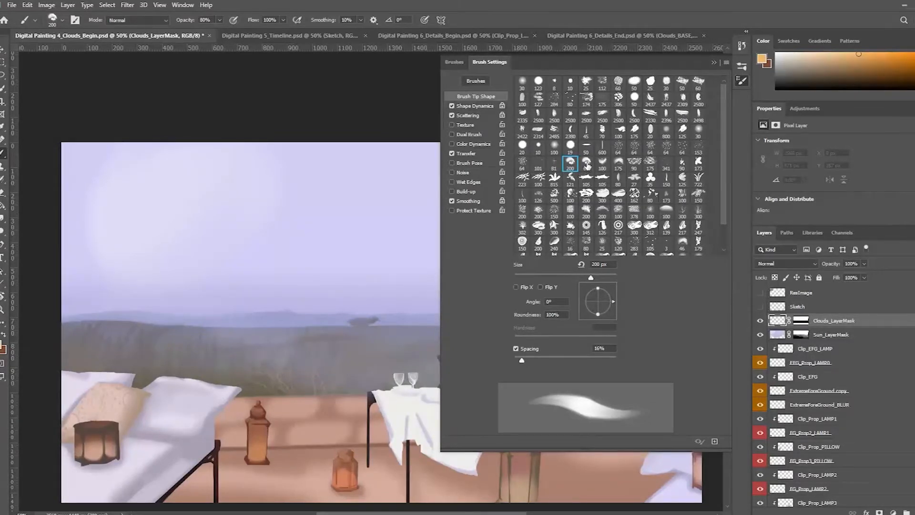
{"action": "left_click", "coordinate": [586, 163]}
{"action": "left_click", "coordinate": [603, 163]}
{"action": "left_click", "coordinate": [619, 164]}
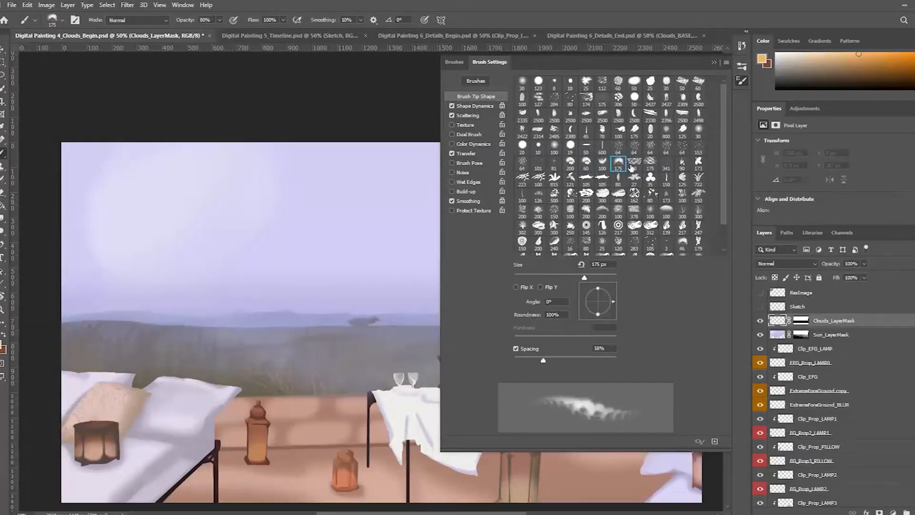
{"action": "left_click", "coordinate": [635, 165]}
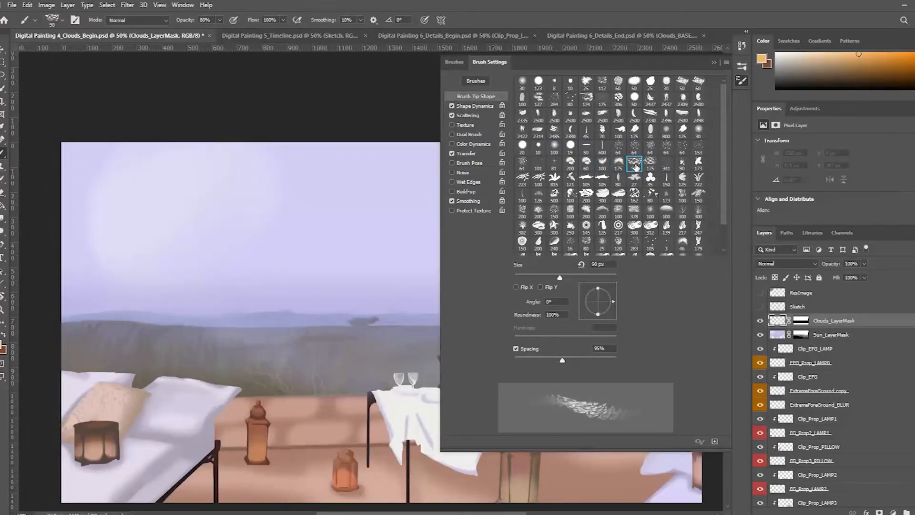
{"action": "left_click", "coordinate": [650, 165]}
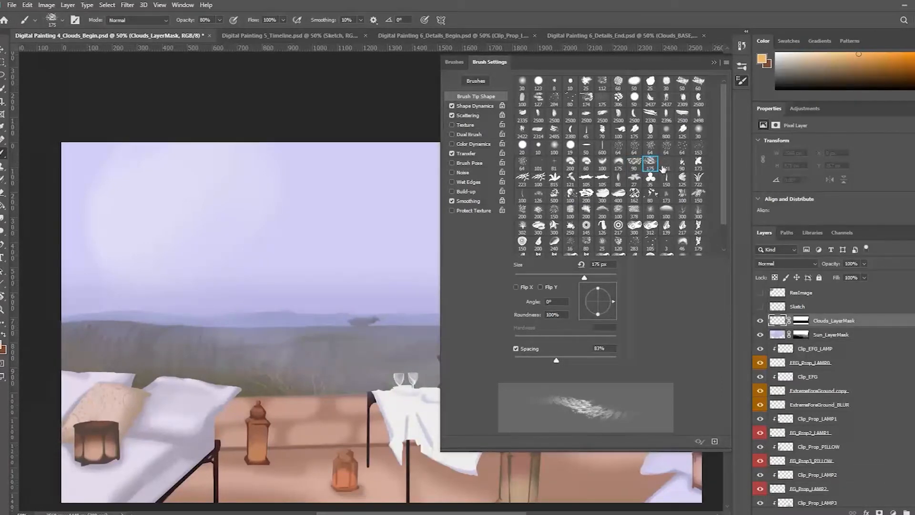
{"action": "left_click", "coordinate": [666, 165]}
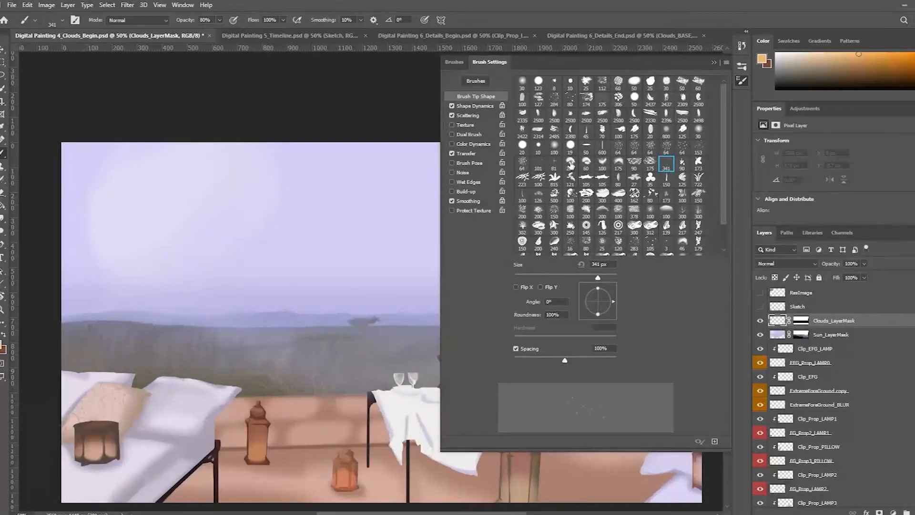
{"action": "left_click", "coordinate": [571, 165]}
{"action": "left_click", "coordinate": [714, 63]}
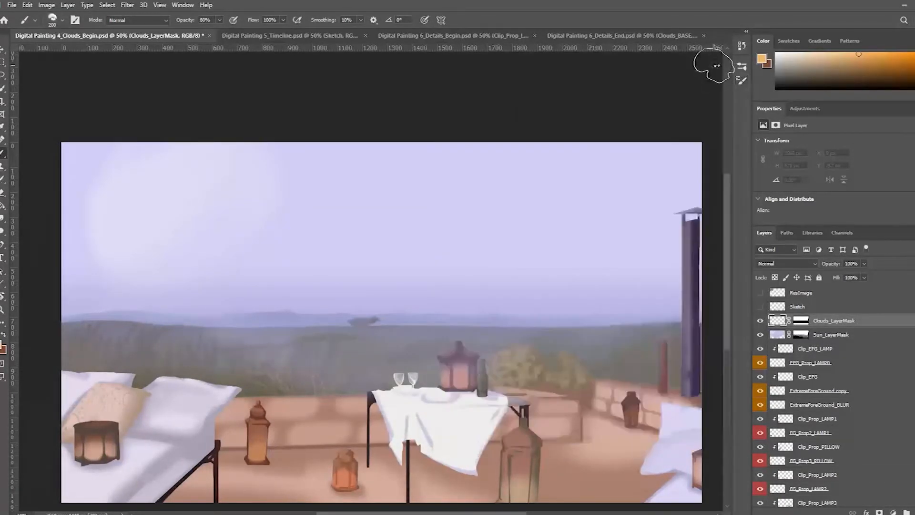
Step: Show the reference photo, sample its greyish-violet and pale lilac cloud colours as the two paint colours, and hide the photo again
{"action": "left_click", "coordinate": [760, 293]}
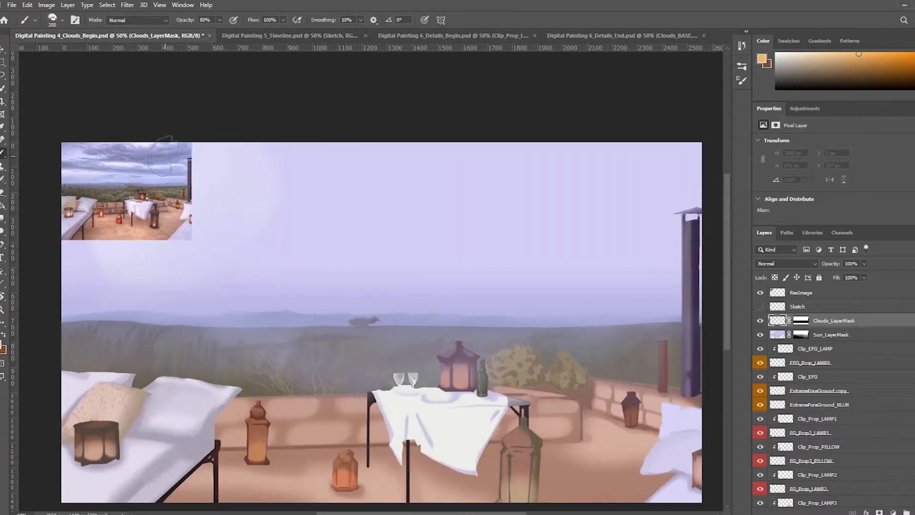
{"action": "key", "text": "i"}
{"action": "left_click", "coordinate": [170, 153]}
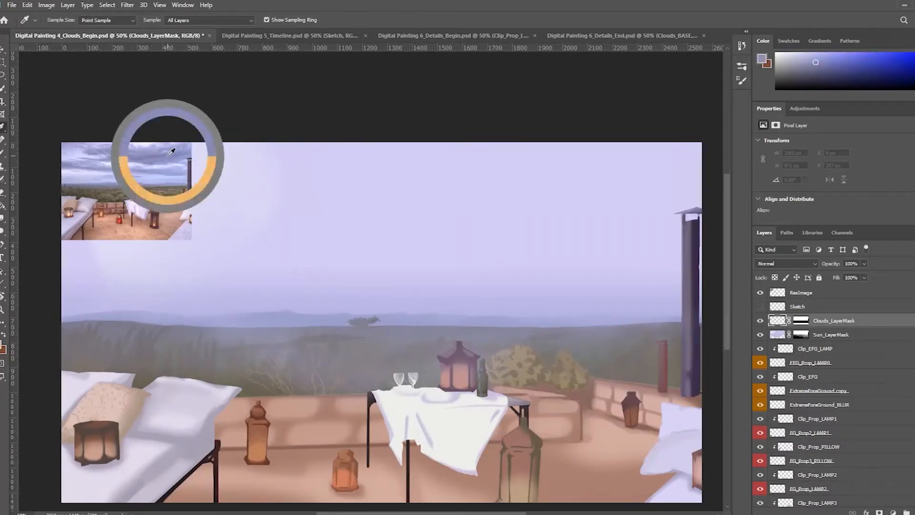
{"action": "key", "text": "b"}
{"action": "key", "text": "x"}
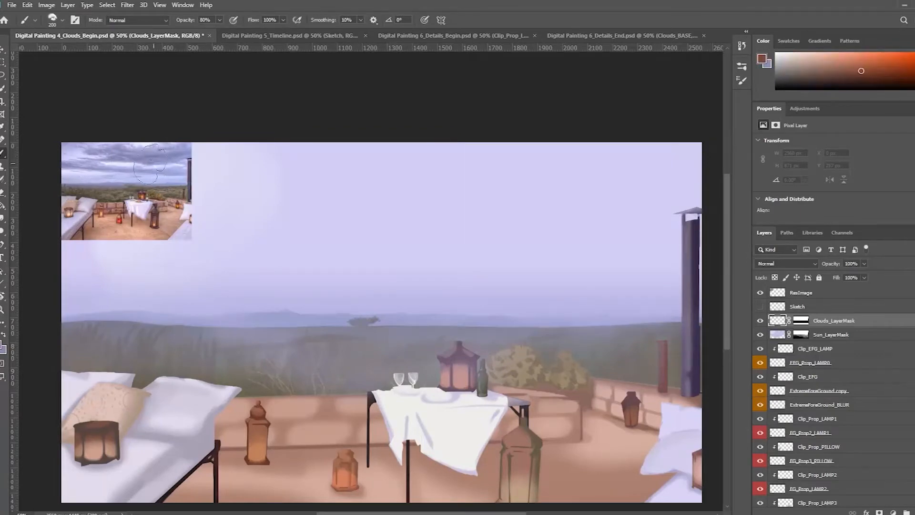
{"action": "key", "text": "i"}
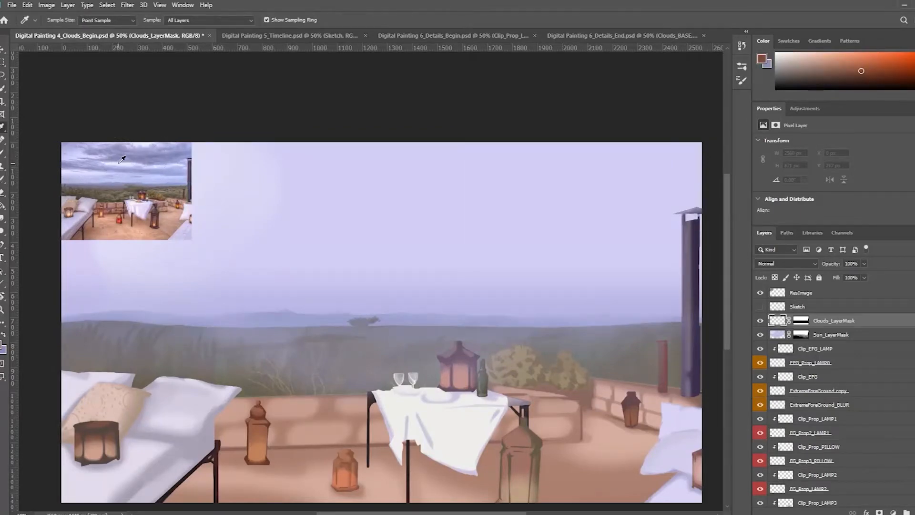
{"action": "left_click", "coordinate": [119, 157]}
{"action": "key", "text": "b"}
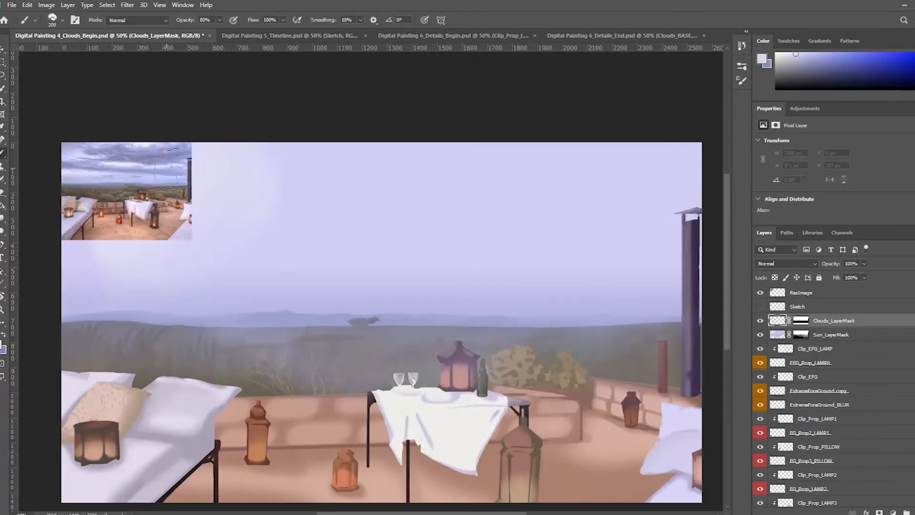
{"action": "left_click", "coordinate": [761, 293]}
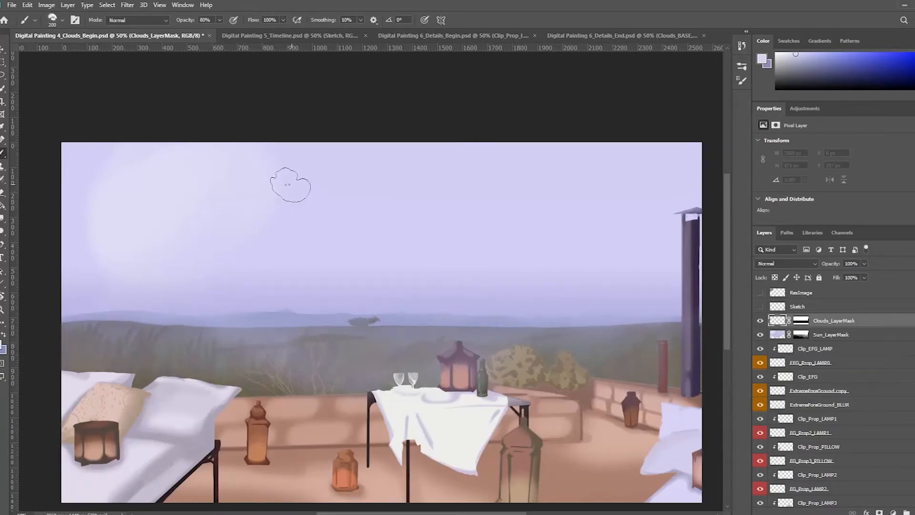
Step: Paint the first clouds across the upper sky on Clouds_LayerMask with the 200 px cloud brush
{"action": "left_click", "coordinate": [274, 184]}
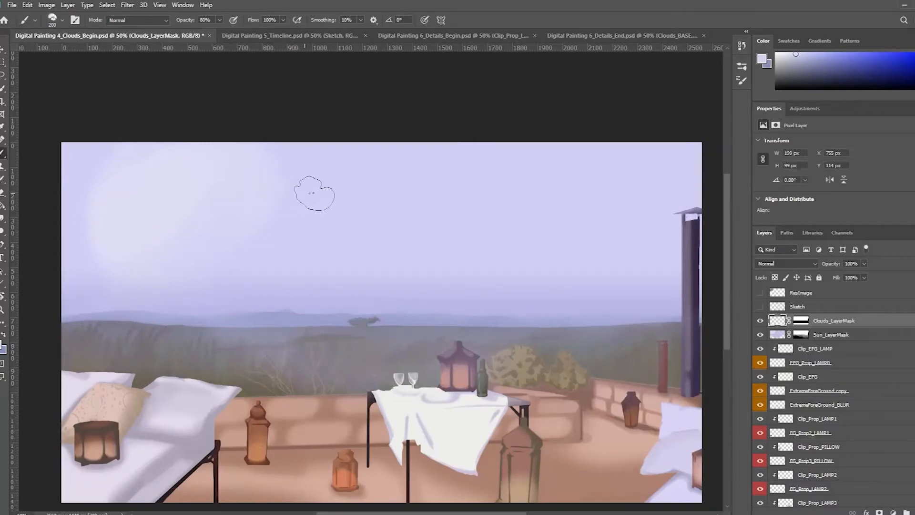
{"action": "mouse_move", "coordinate": [348, 190]}
{"action": "left_mouse_down"}
{"action": "mouse_move", "coordinate": [303, 168]}
{"action": "mouse_move", "coordinate": [321, 194]}
{"action": "mouse_move", "coordinate": [330, 190]}
{"action": "mouse_move", "coordinate": [265, 180]}
{"action": "mouse_move", "coordinate": [319, 194]}
{"action": "mouse_move", "coordinate": [327, 170]}
{"action": "left_mouse_up"}
{"action": "left_click", "coordinate": [249, 175]}
{"action": "mouse_move", "coordinate": [251, 174]}
{"action": "left_mouse_down"}
{"action": "mouse_move", "coordinate": [291, 177]}
{"action": "mouse_move", "coordinate": [281, 188]}
{"action": "mouse_move", "coordinate": [320, 194]}
{"action": "mouse_move", "coordinate": [231, 165]}
{"action": "mouse_move", "coordinate": [316, 189]}
{"action": "mouse_move", "coordinate": [254, 166]}
{"action": "mouse_move", "coordinate": [316, 189]}
{"action": "mouse_move", "coordinate": [433, 174]}
{"action": "mouse_move", "coordinate": [483, 180]}
{"action": "mouse_move", "coordinate": [479, 188]}
{"action": "mouse_move", "coordinate": [560, 191]}
{"action": "mouse_move", "coordinate": [533, 184]}
{"action": "mouse_move", "coordinate": [513, 162]}
{"action": "mouse_move", "coordinate": [548, 179]}
{"action": "mouse_move", "coordinate": [568, 174]}
{"action": "left_mouse_up"}
Step: Build up the upper dark clouds with a 500 px brush and add a second cloud band below them at 60% opacity
{"action": "key", "text": "bracketright"}
{"action": "key", "text": "bracketright"}
{"action": "key", "text": "bracketright"}
{"action": "mouse_move", "coordinate": [491, 164]}
{"action": "left_mouse_down"}
{"action": "mouse_move", "coordinate": [544, 179]}
{"action": "mouse_move", "coordinate": [619, 171]}
{"action": "mouse_move", "coordinate": [536, 194]}
{"action": "mouse_move", "coordinate": [527, 152]}
{"action": "mouse_move", "coordinate": [565, 177]}
{"action": "mouse_move", "coordinate": [492, 189]}
{"action": "left_mouse_up"}
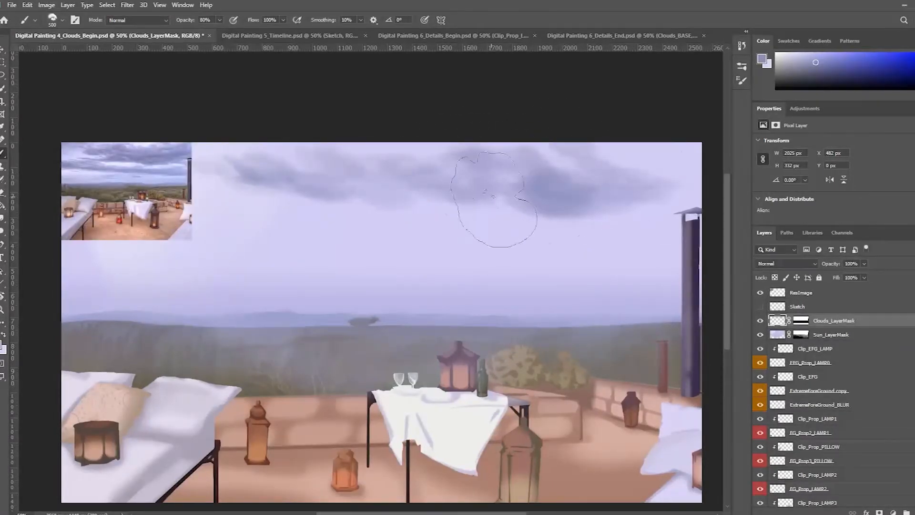
{"action": "mouse_move", "coordinate": [665, 201]}
{"action": "left_mouse_down"}
{"action": "mouse_move", "coordinate": [613, 180]}
{"action": "mouse_move", "coordinate": [439, 164]}
{"action": "mouse_move", "coordinate": [613, 178]}
{"action": "left_mouse_up"}
{"action": "key", "text": "6"}
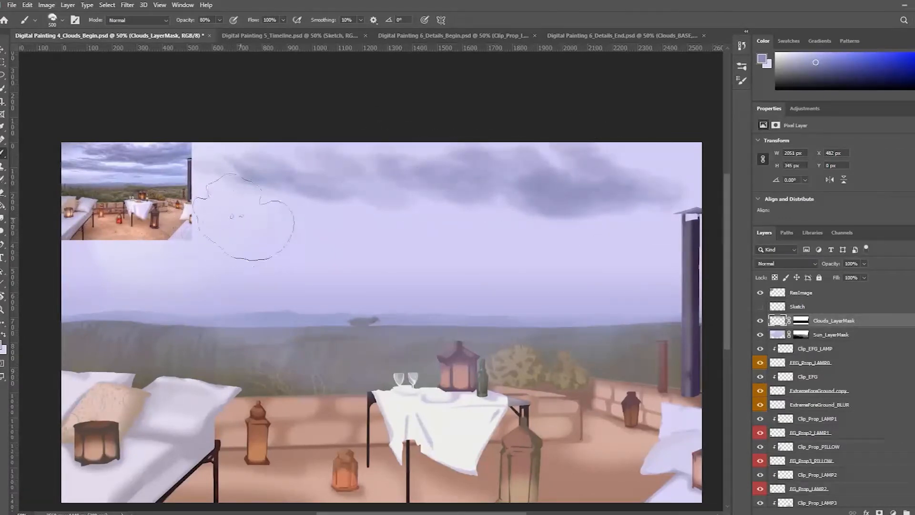
{"action": "mouse_move", "coordinate": [270, 203]}
{"action": "left_mouse_down"}
{"action": "mouse_move", "coordinate": [40, 183]}
{"action": "mouse_move", "coordinate": [296, 204]}
{"action": "mouse_move", "coordinate": [415, 235]}
{"action": "mouse_move", "coordinate": [595, 243]}
{"action": "mouse_move", "coordinate": [515, 248]}
{"action": "mouse_move", "coordinate": [715, 243]}
{"action": "mouse_move", "coordinate": [572, 234]}
{"action": "mouse_move", "coordinate": [570, 255]}
{"action": "mouse_move", "coordinate": [310, 202]}
{"action": "left_mouse_up"}
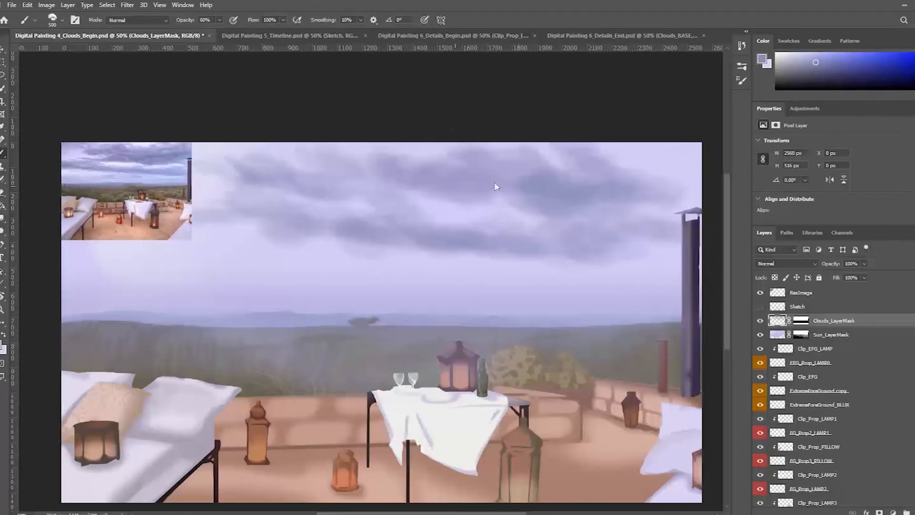
Step: Blend pale lilac into the sky around the dark clouds with a 500 px brush, and reinforce the lower dark band
{"action": "key", "text": "x"}
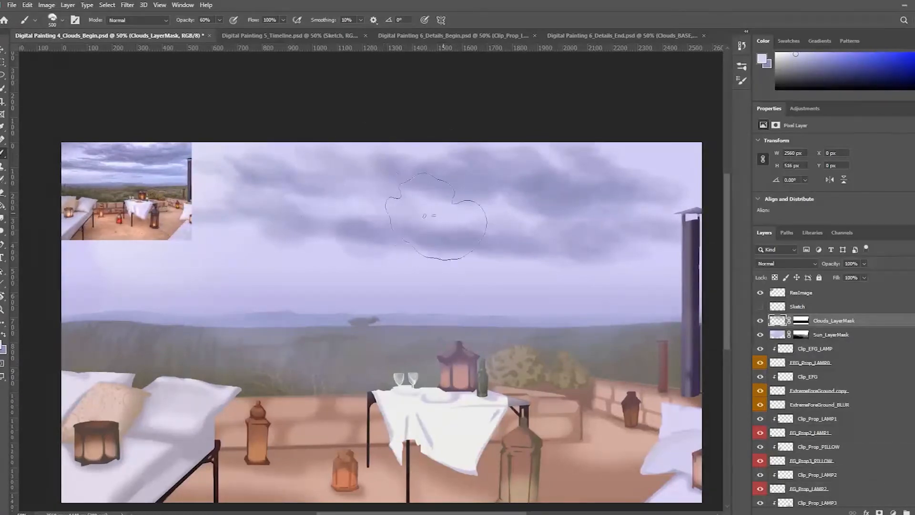
{"action": "key", "text": "bracketleft"}
{"action": "key", "text": "bracketleft"}
{"action": "key", "text": "bracketleft"}
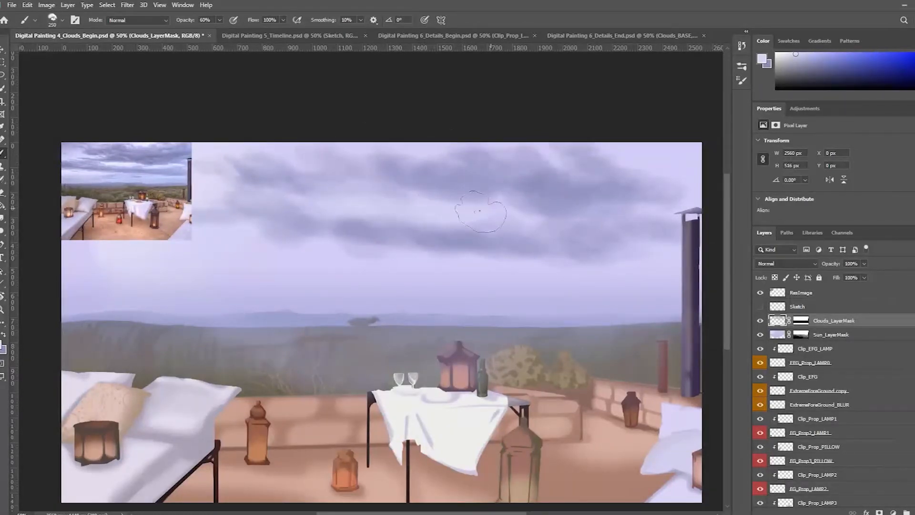
{"action": "key", "text": "bracketright"}
{"action": "key", "text": "bracketright"}
{"action": "key", "text": "bracketright"}
{"action": "mouse_move", "coordinate": [513, 268]}
{"action": "left_mouse_down"}
{"action": "mouse_move", "coordinate": [371, 265]}
{"action": "mouse_move", "coordinate": [287, 238]}
{"action": "left_mouse_up"}
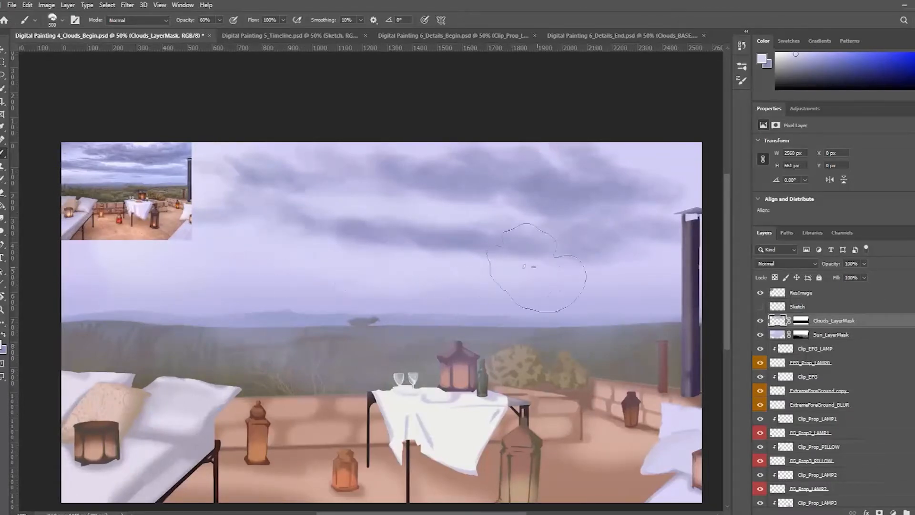
{"action": "left_click_drag", "start_coordinate": [372, 249], "coordinate": [296, 259]}
{"action": "key", "text": "x"}
{"action": "mouse_move", "coordinate": [267, 217]}
{"action": "left_mouse_down"}
{"action": "mouse_move", "coordinate": [324, 247]}
{"action": "mouse_move", "coordinate": [273, 196]}
{"action": "mouse_move", "coordinate": [542, 235]}
{"action": "mouse_move", "coordinate": [586, 218]}
{"action": "left_mouse_up"}
Step: Sample a light cloud colour from the reference photo and paint thin highlights along the cloud edges with a 100 px brush
{"action": "key", "text": "i"}
{"action": "left_click", "coordinate": [160, 165]}
{"action": "key", "text": "b"}
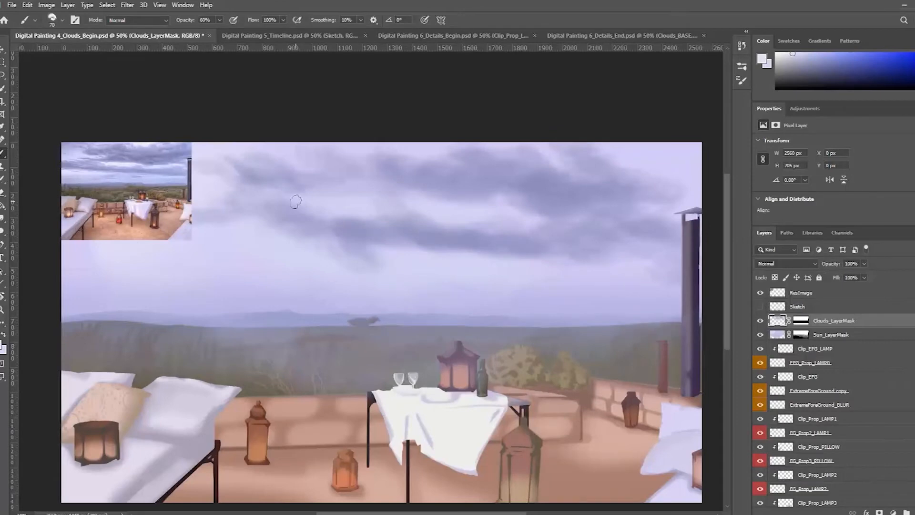
{"action": "key", "text": "bracketright"}
{"action": "key", "text": "bracketright"}
{"action": "key", "text": "bracketright"}
{"action": "left_click_drag", "start_coordinate": [325, 218], "coordinate": [385, 221]}
{"action": "mouse_move", "coordinate": [465, 222]}
{"action": "left_mouse_down"}
{"action": "mouse_move", "coordinate": [522, 220]}
{"action": "mouse_move", "coordinate": [534, 198]}
{"action": "mouse_move", "coordinate": [545, 212]}
{"action": "mouse_move", "coordinate": [528, 198]}
{"action": "left_mouse_up"}
{"action": "mouse_move", "coordinate": [573, 218]}
{"action": "left_mouse_down"}
{"action": "mouse_move", "coordinate": [610, 230]}
{"action": "mouse_move", "coordinate": [589, 218]}
{"action": "mouse_move", "coordinate": [507, 219]}
{"action": "left_mouse_up"}
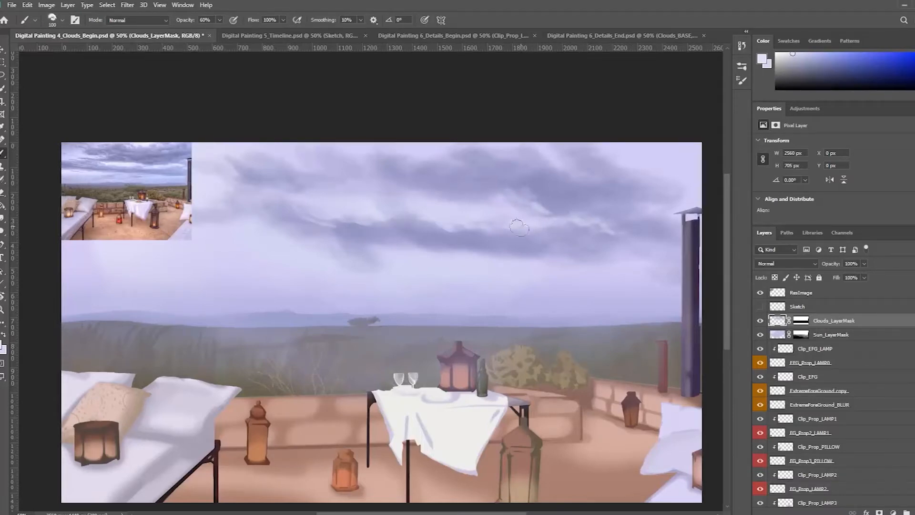
{"action": "left_click", "coordinate": [527, 251], "text": "alt"}
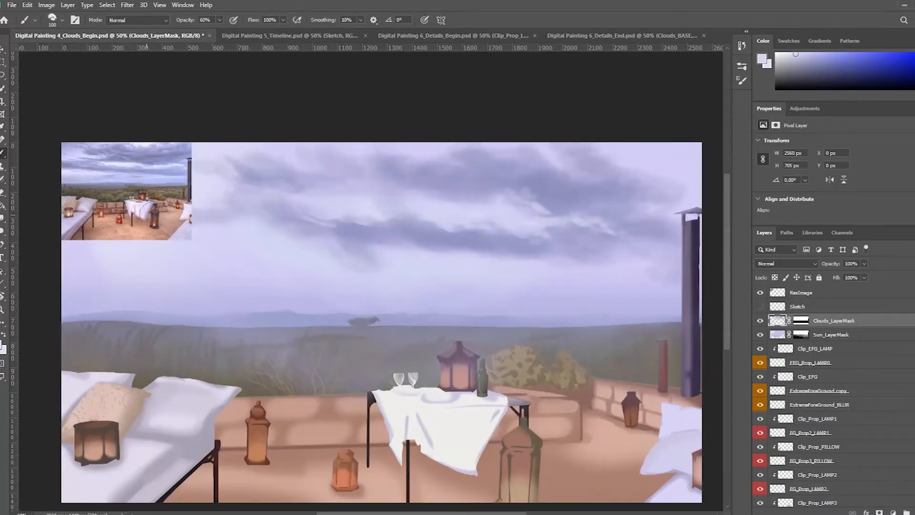
Step: Examine the cloud shapes in the reference photo at 200% zoom
{"action": "left_click", "coordinate": [135, 173], "text": "ctrl"}
{"action": "left_click", "coordinate": [135, 173], "text": "ctrl"}
{"action": "left_click_drag", "start_coordinate": [192, 235], "coordinate": [354, 329]}
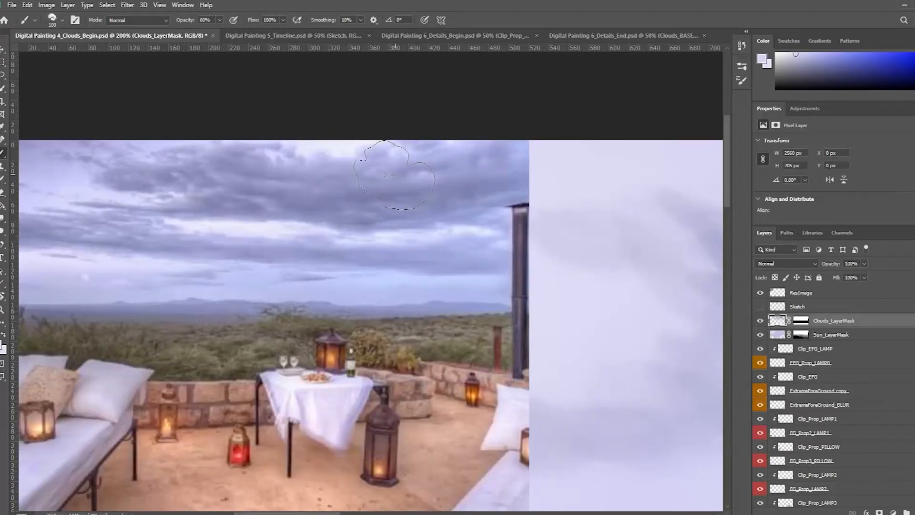
{"action": "scroll", "coordinate": [436, 210], "scroll_direction": "down", "scroll_amount": 3}
{"action": "mouse_move", "coordinate": [663, 261]}
{"action": "left_mouse_down"}
{"action": "mouse_move", "coordinate": [593, 332]}
{"action": "mouse_move", "coordinate": [329, 323]}
{"action": "left_mouse_up"}
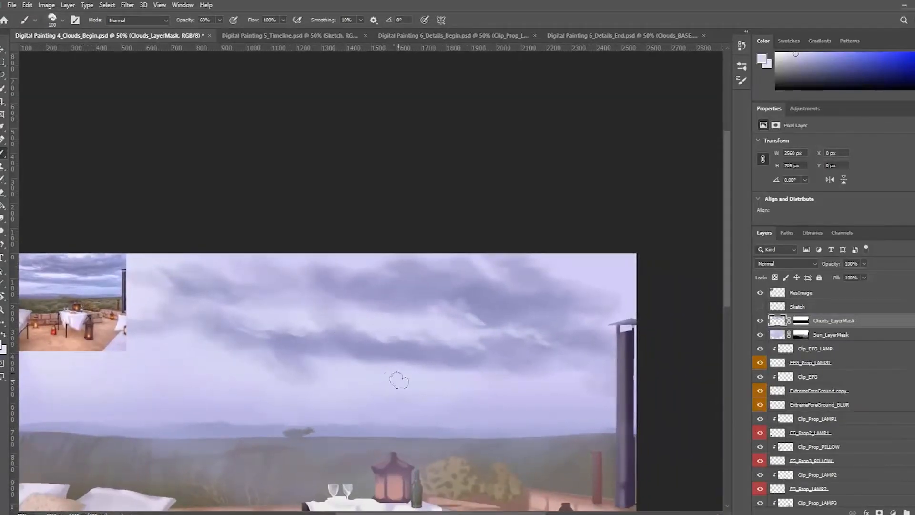
Step: Sample the dark violet of the lower cloud band and paint small wisps beneath it with the brush enlarged to 200 px
{"action": "key", "text": "i"}
{"action": "left_click", "coordinate": [363, 346]}
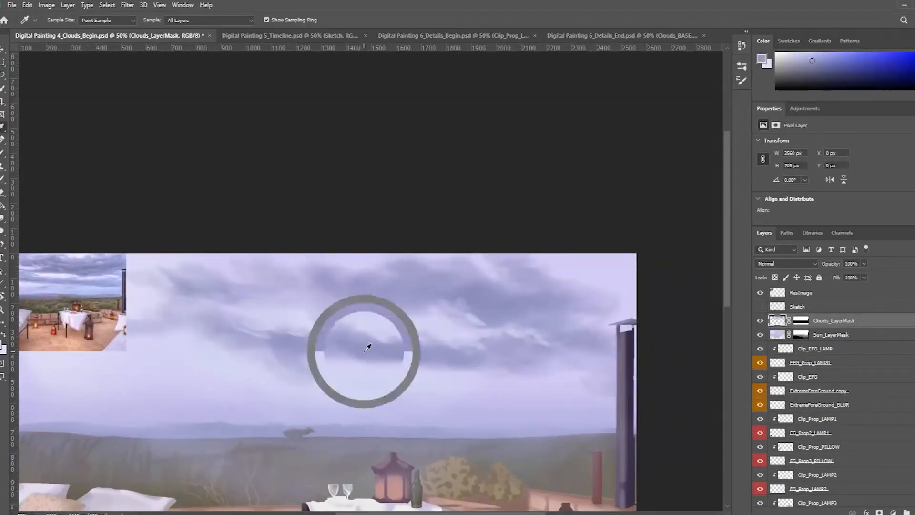
{"action": "key", "text": "b"}
{"action": "key", "text": "bracketright"}
{"action": "key", "text": "bracketright"}
{"action": "key", "text": "bracketright"}
{"action": "key", "text": "bracketright"}
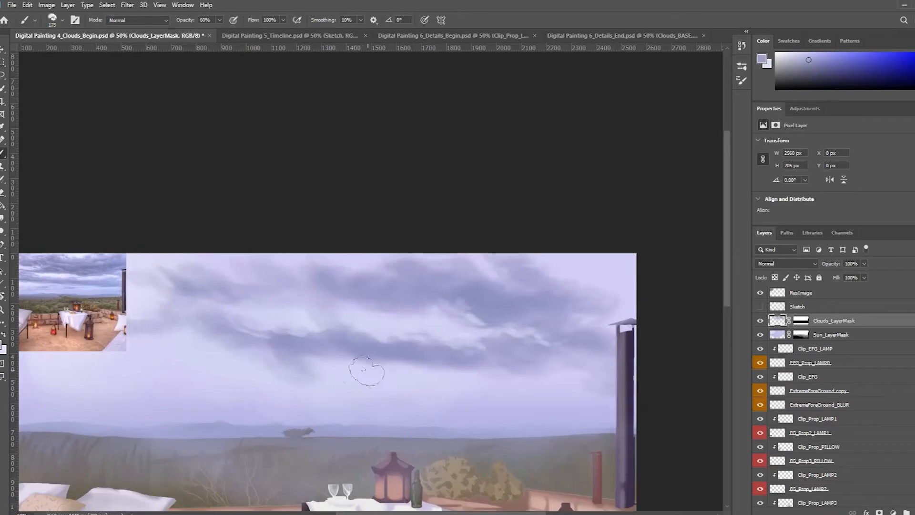
{"action": "mouse_move", "coordinate": [377, 376]}
{"action": "left_mouse_down"}
{"action": "mouse_move", "coordinate": [350, 372]}
{"action": "mouse_move", "coordinate": [400, 378]}
{"action": "left_mouse_up"}
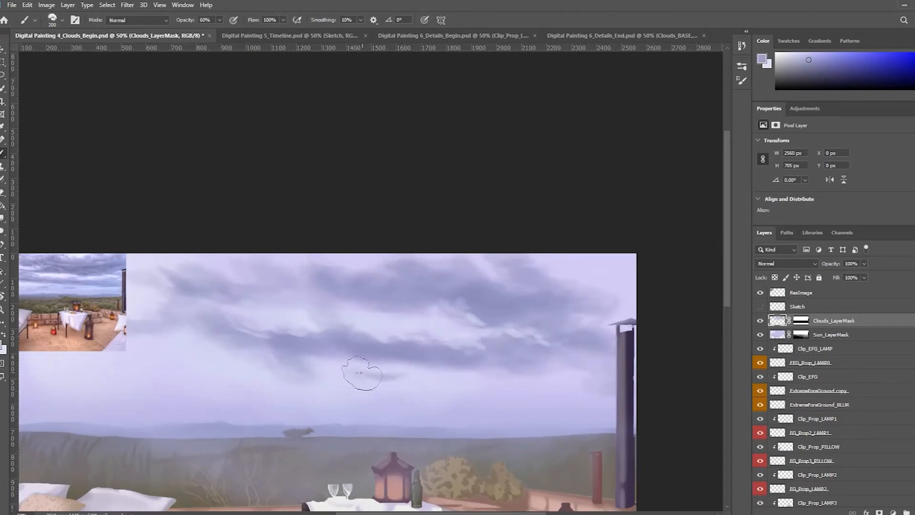
{"action": "left_click_drag", "start_coordinate": [219, 368], "coordinate": [370, 374]}
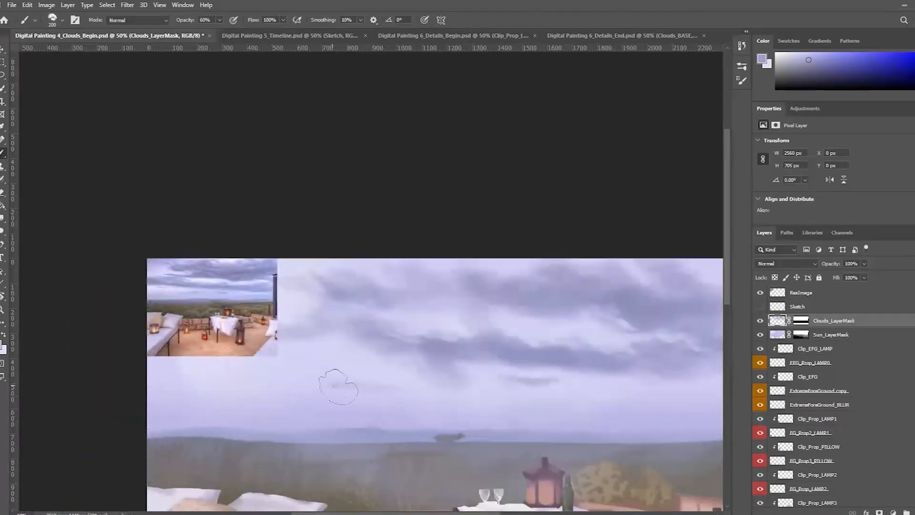
{"action": "mouse_move", "coordinate": [512, 372]}
{"action": "left_mouse_down"}
{"action": "mouse_move", "coordinate": [384, 370]}
{"action": "mouse_move", "coordinate": [382, 357]}
{"action": "left_mouse_up"}
{"action": "left_click", "coordinate": [443, 342], "text": "ctrl+alt"}
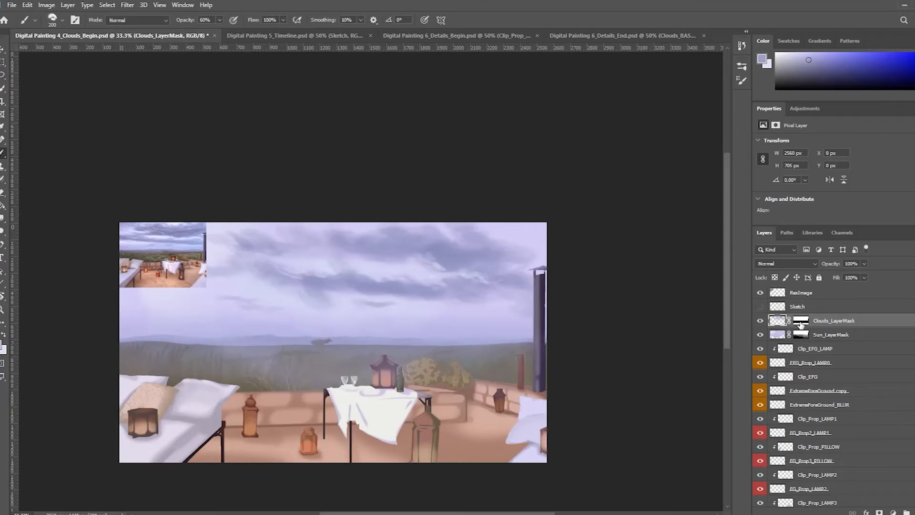
Step: Display the mask of Clouds_LayerMask, try painting white over its chimney area, and return to the layer's pixels
{"action": "left_click", "coordinate": [801, 322], "text": "alt"}
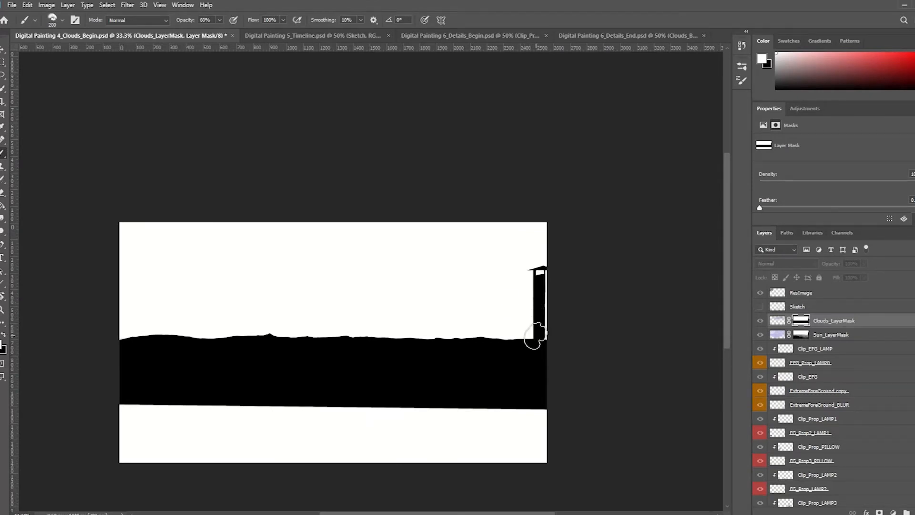
{"action": "left_click_drag", "start_coordinate": [533, 340], "coordinate": [535, 278]}
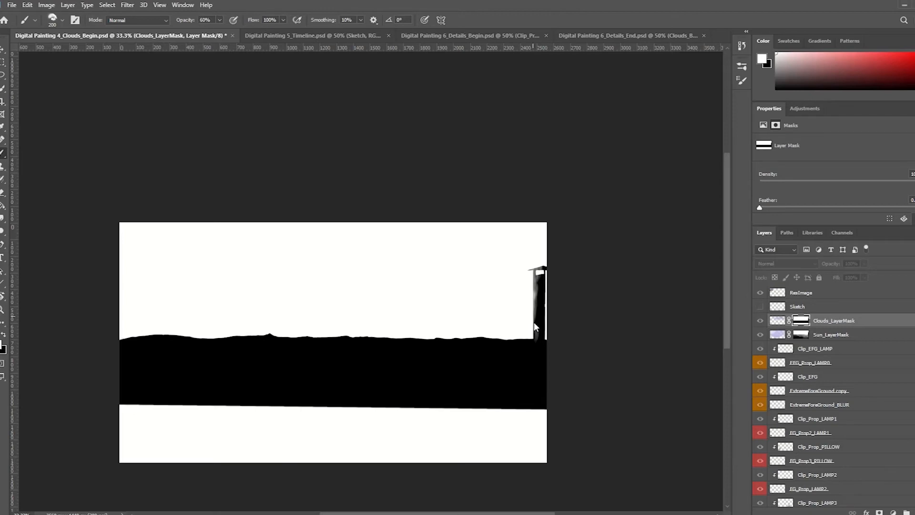
{"action": "left_click", "coordinate": [772, 320]}
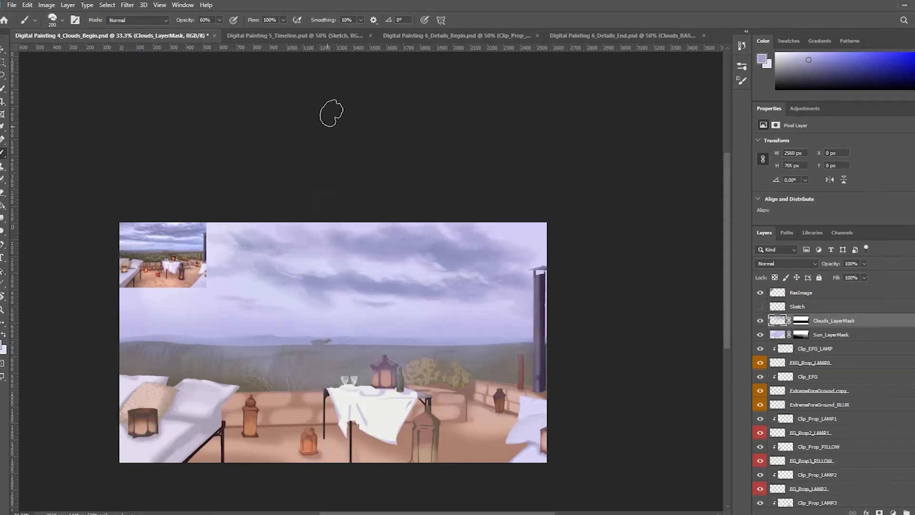
Step: Switch to Digital Painting 5_Timeline.psd and examine the layer mask of Clouds_BASE on its own
{"action": "left_click", "coordinate": [320, 35]}
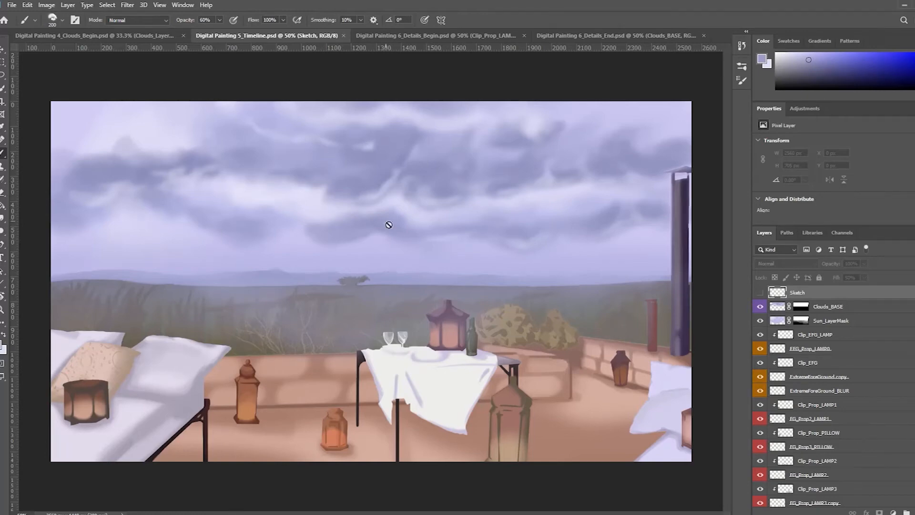
{"action": "left_click", "coordinate": [829, 311]}
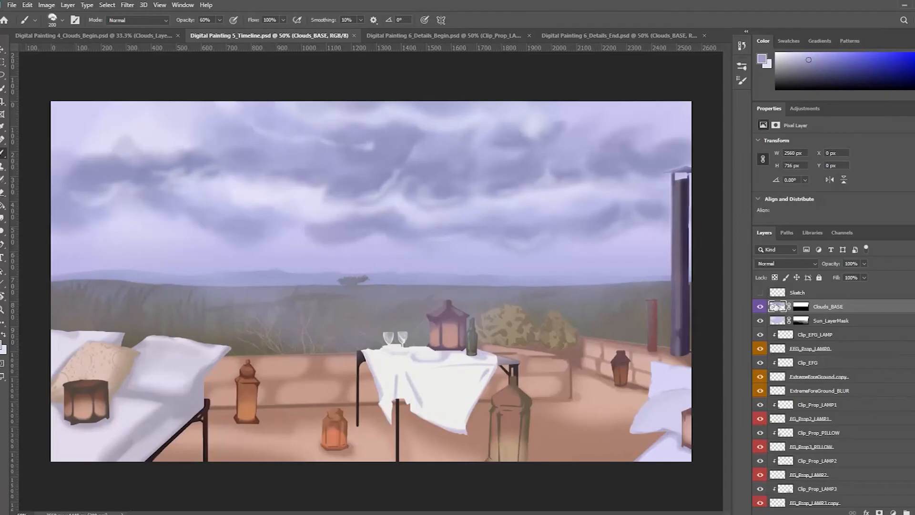
{"action": "left_click", "coordinate": [801, 307], "text": "alt"}
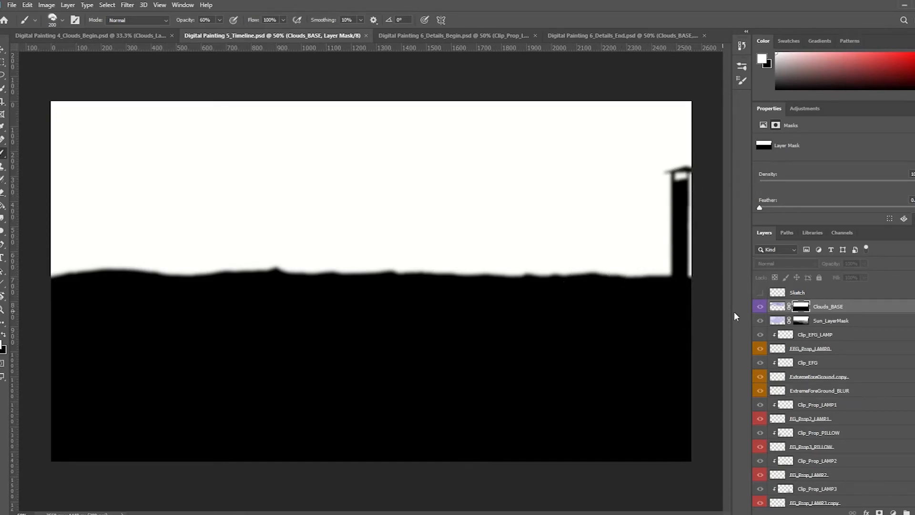
Step: Return from the mask to the pixels of Clouds_BASE, show the Timeline, and bring its first frames into view
{"action": "left_click", "coordinate": [778, 307]}
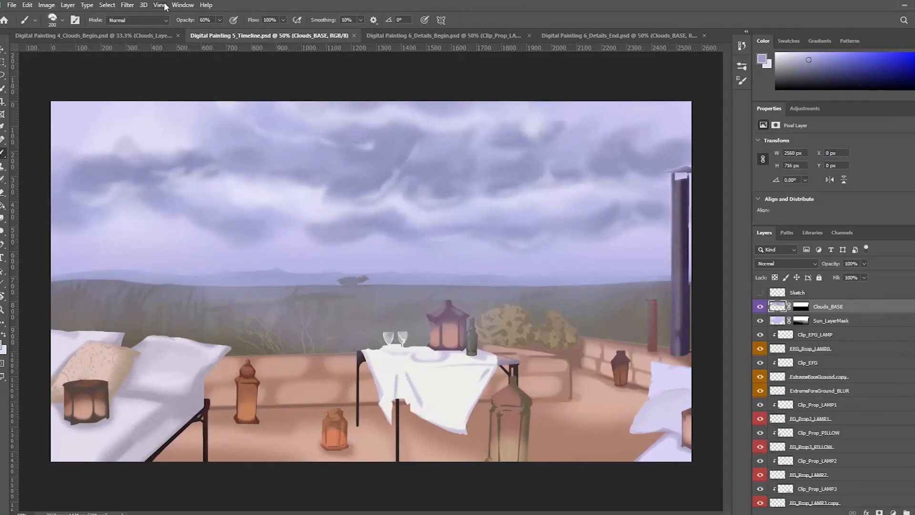
{"action": "left_click", "coordinate": [181, 5]}
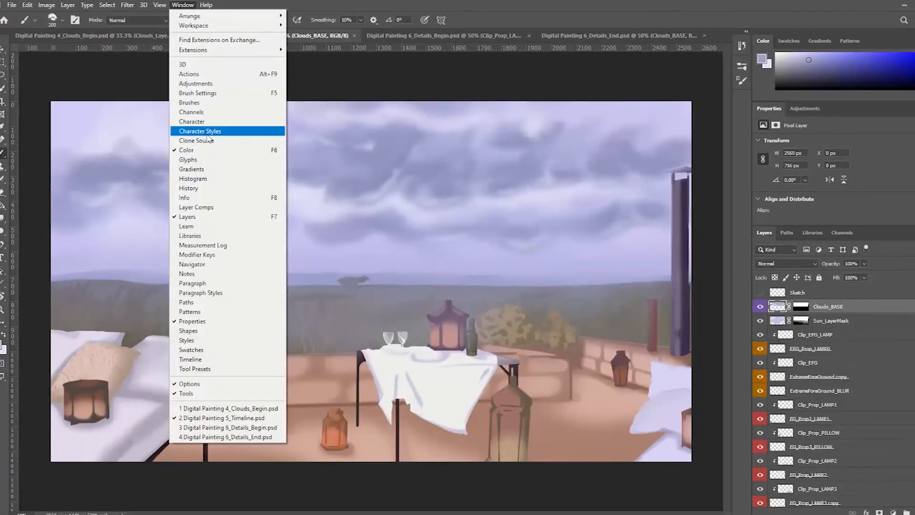
{"action": "left_click", "coordinate": [187, 360]}
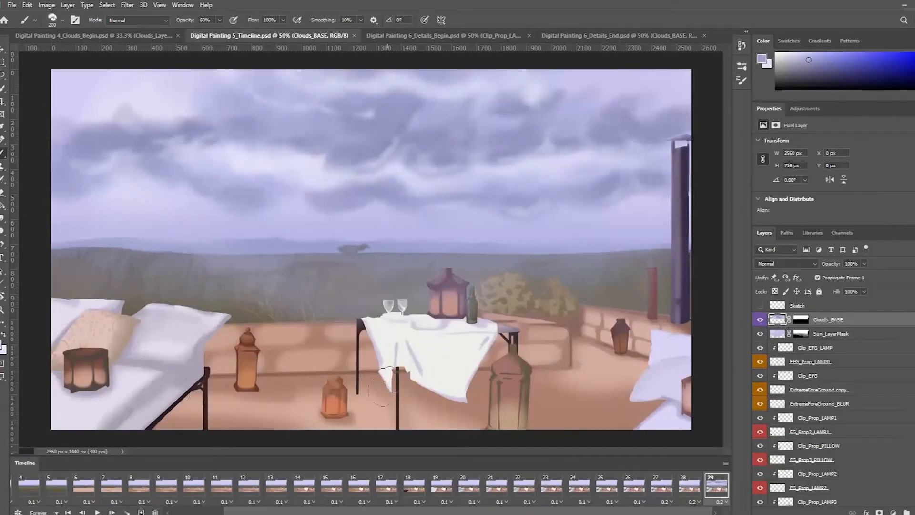
{"action": "left_click_drag", "start_coordinate": [308, 513], "coordinate": [256, 514]}
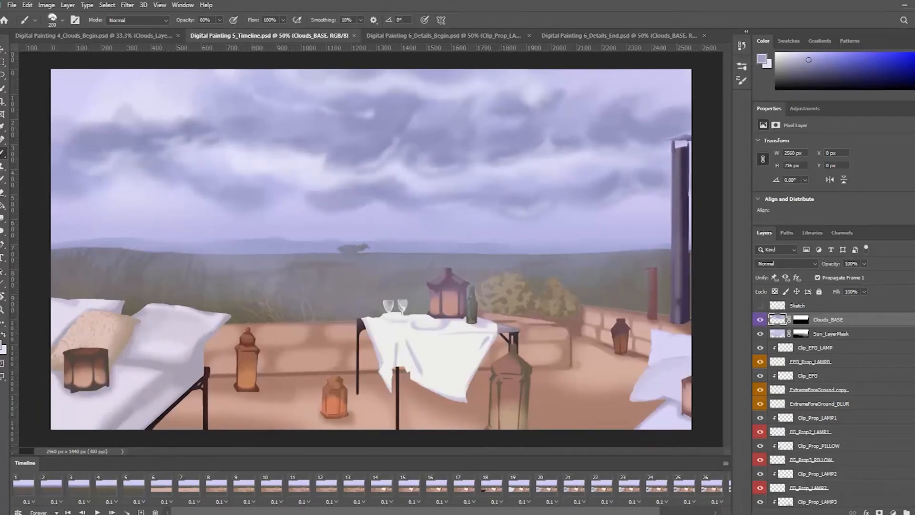
{"action": "mouse_move", "coordinate": [351, 514]}
{"action": "left_mouse_down"}
{"action": "mouse_move", "coordinate": [403, 513]}
{"action": "mouse_move", "coordinate": [351, 513]}
{"action": "left_mouse_up"}
{"action": "left_click_drag", "start_coordinate": [313, 513], "coordinate": [370, 513]}
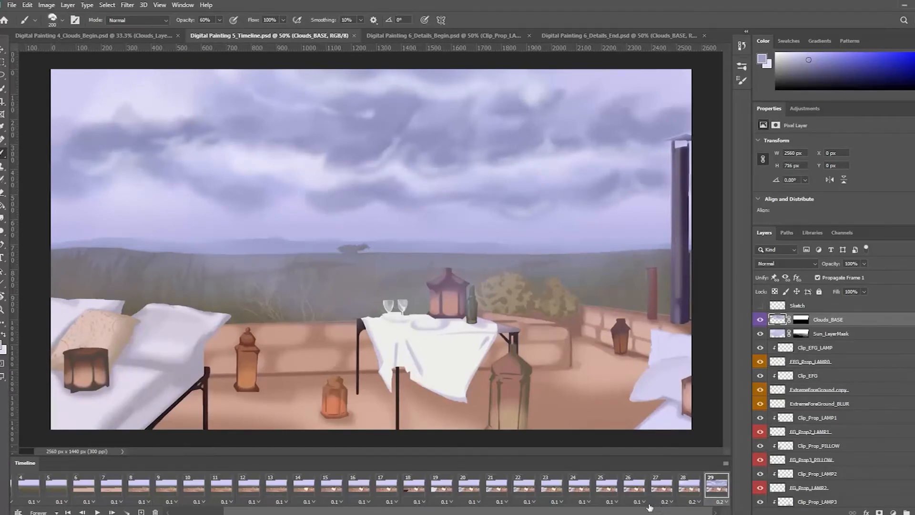
{"action": "left_click_drag", "start_coordinate": [420, 514], "coordinate": [326, 514]}
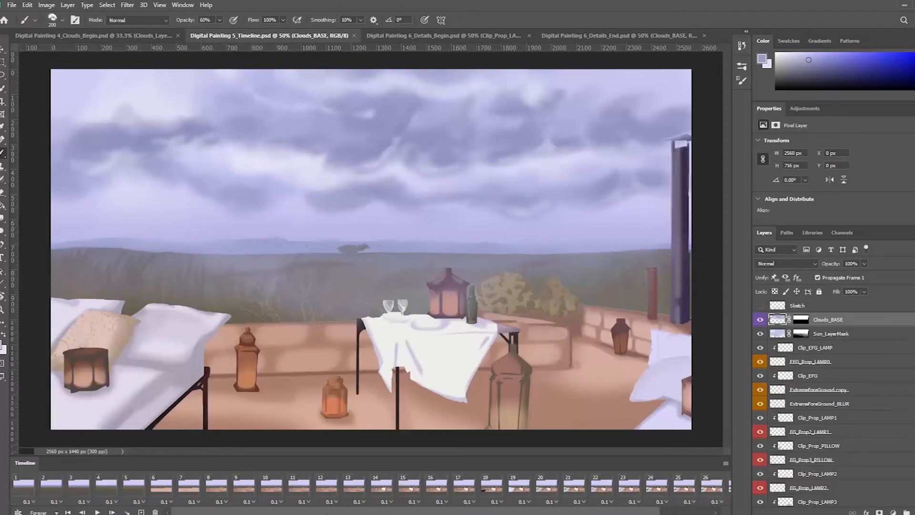
Step: Inspect animation frames 1 to 3 against the visibility of the BGradient and ExtremeBackGround layers
{"action": "left_click", "coordinate": [19, 492]}
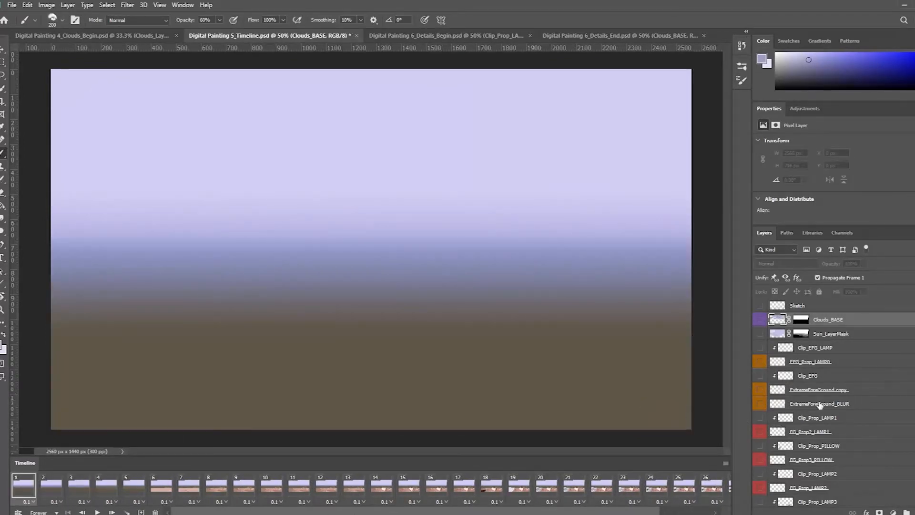
{"action": "scroll", "coordinate": [806, 403], "scroll_direction": "down", "scroll_amount": 10}
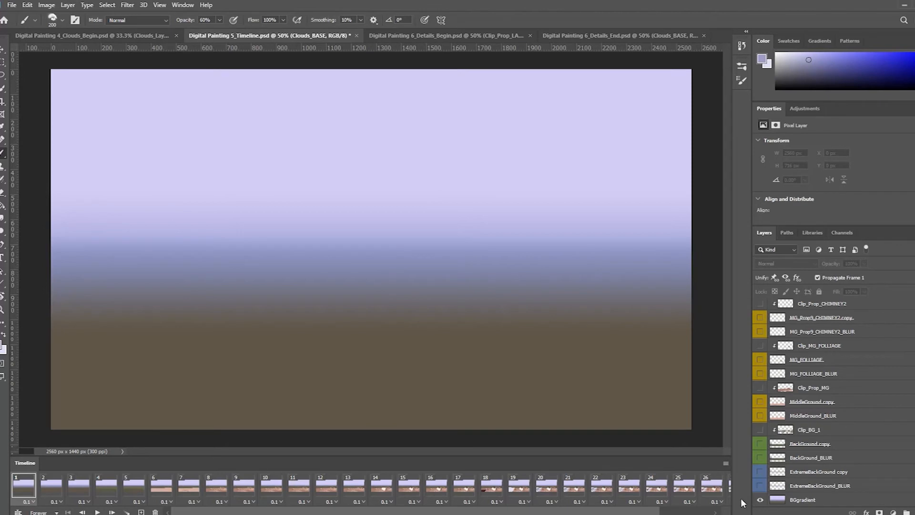
{"action": "left_click", "coordinate": [57, 486]}
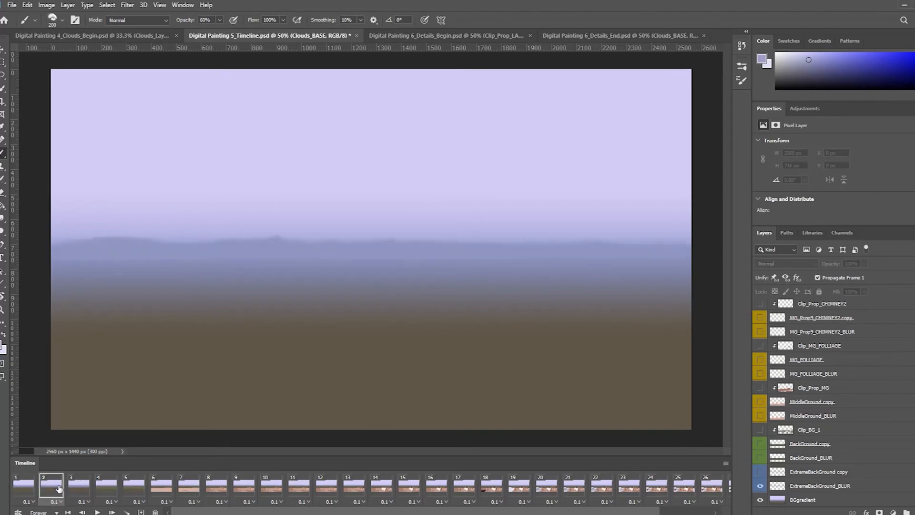
{"action": "left_click", "coordinate": [804, 502]}
{"action": "left_click", "coordinate": [814, 486]}
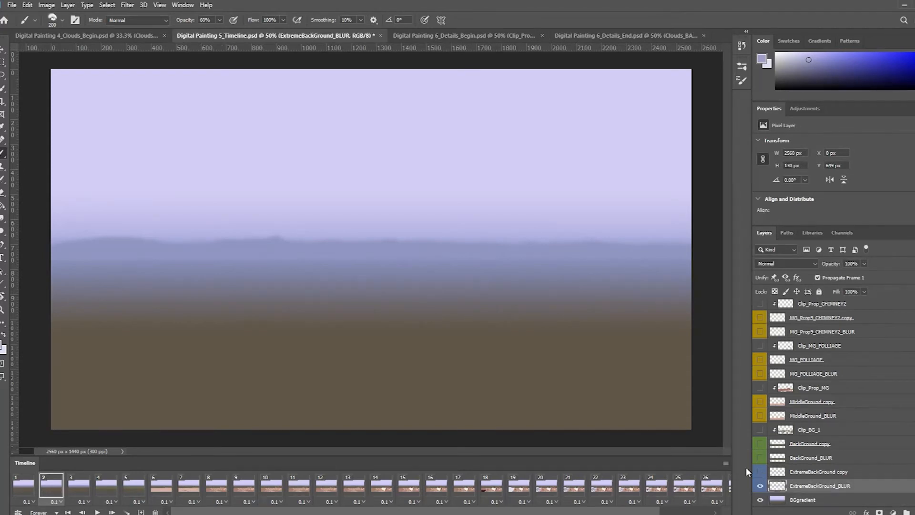
{"action": "left_click", "coordinate": [80, 492]}
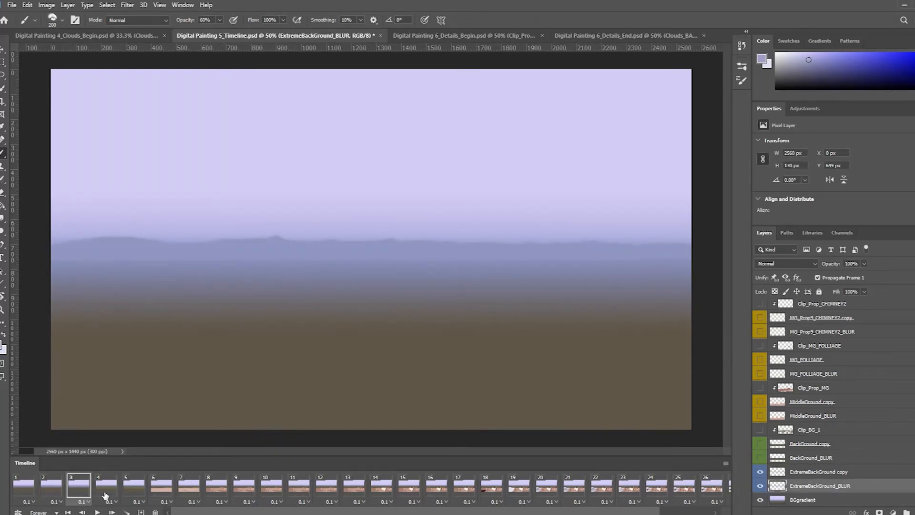
Step: Switch to the Move tool and step through frames 4 to 9 to examine how the layers build up the scene
{"action": "key", "text": "v"}
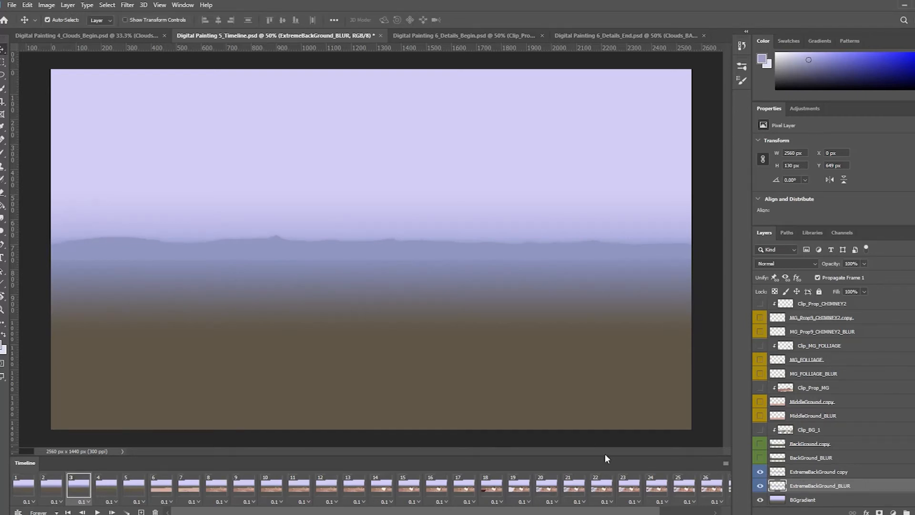
{"action": "left_click", "coordinate": [107, 491]}
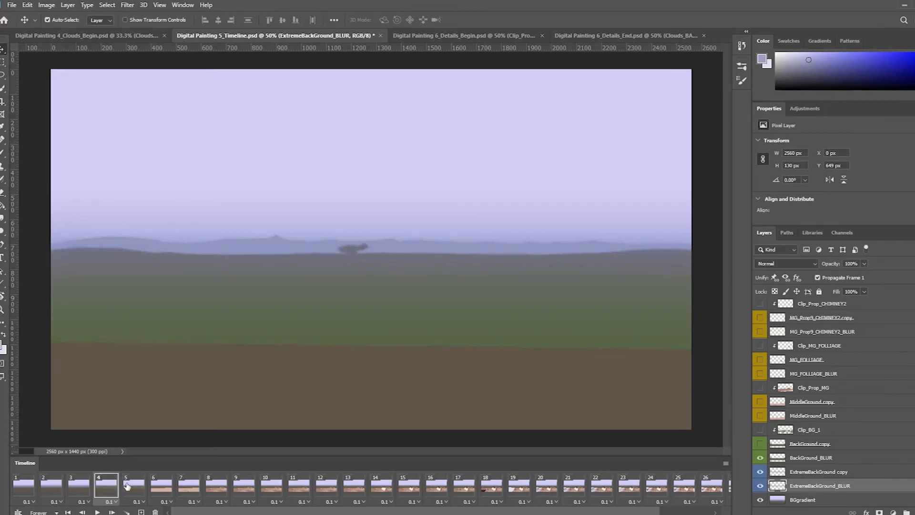
{"action": "left_click", "coordinate": [128, 487]}
{"action": "left_click", "coordinate": [153, 486]}
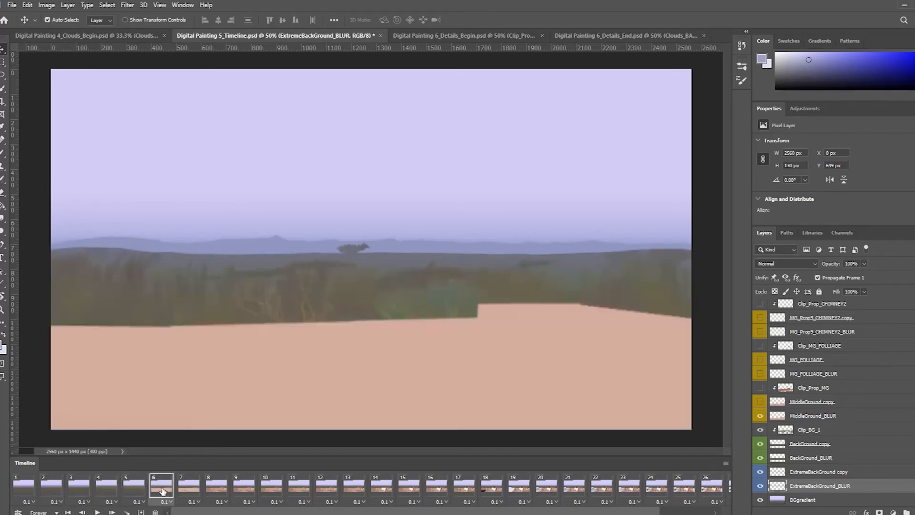
{"action": "left_click", "coordinate": [192, 493]}
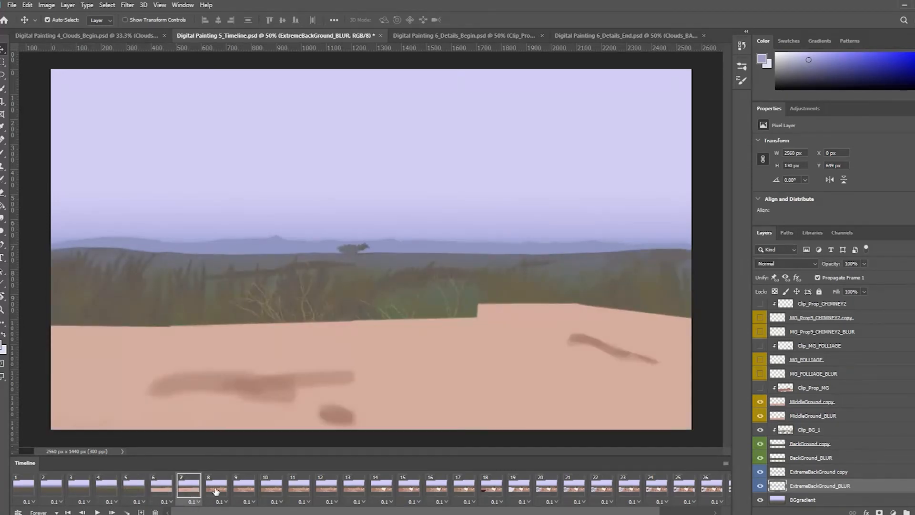
{"action": "left_click", "coordinate": [216, 492]}
{"action": "left_click", "coordinate": [249, 491]}
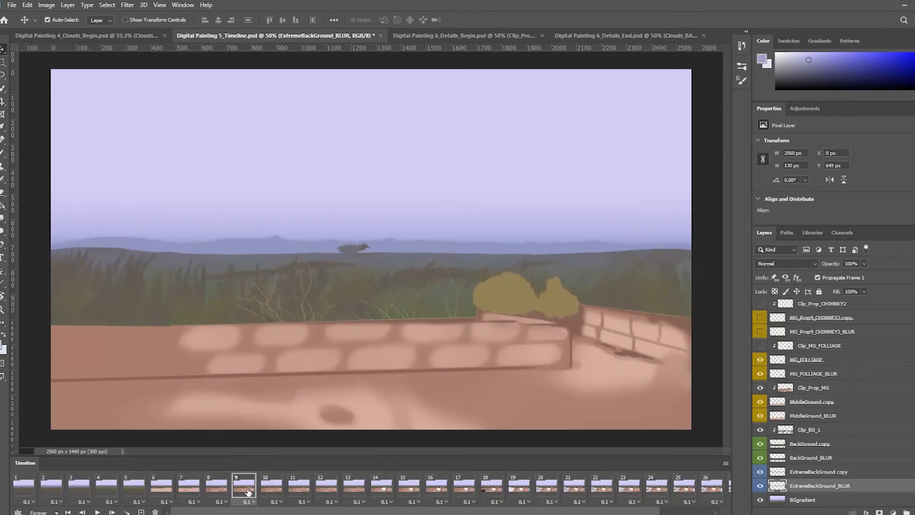
Step: Play the animation from frame 1, select final frame 29, and deselect the active layer
{"action": "left_click", "coordinate": [24, 485]}
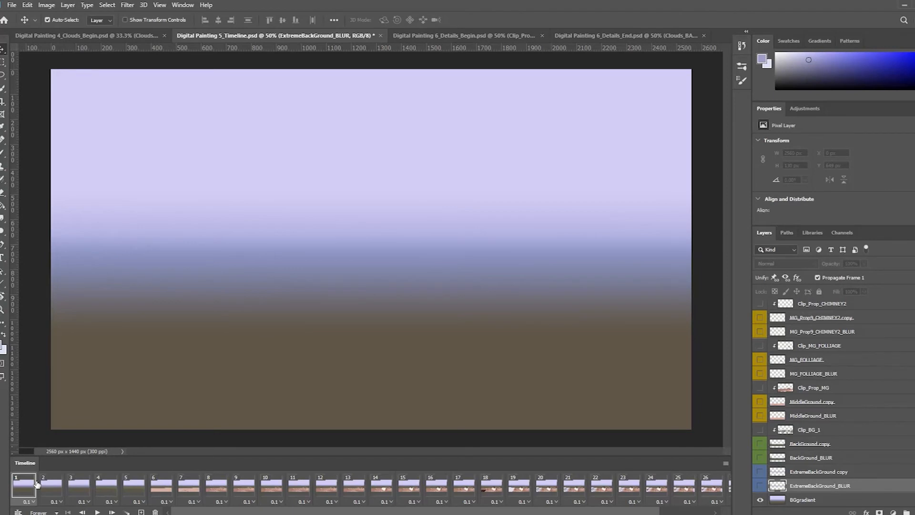
{"action": "left_click", "coordinate": [98, 512]}
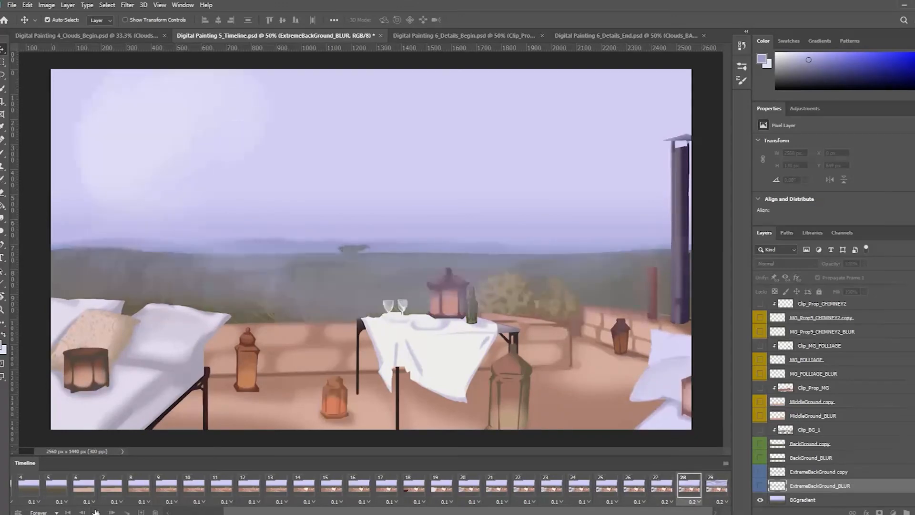
{"action": "left_click", "coordinate": [710, 485]}
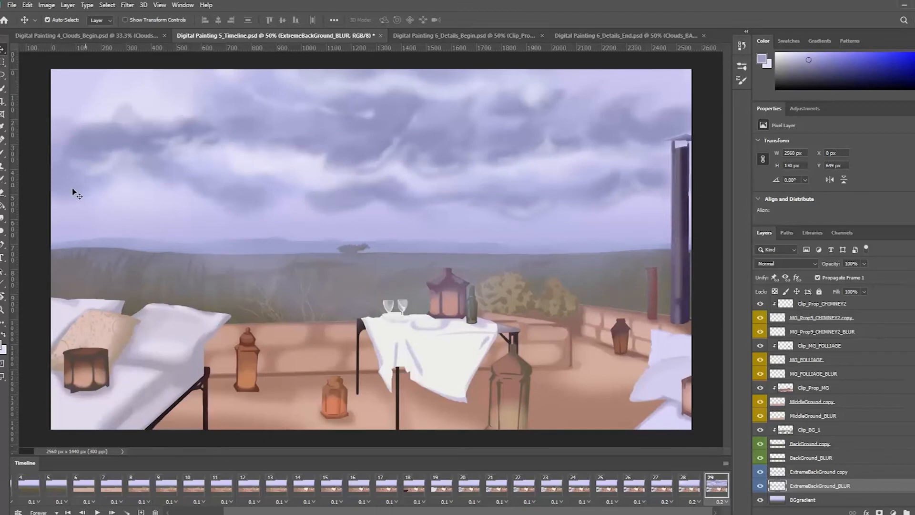
{"action": "left_click", "coordinate": [43, 193]}
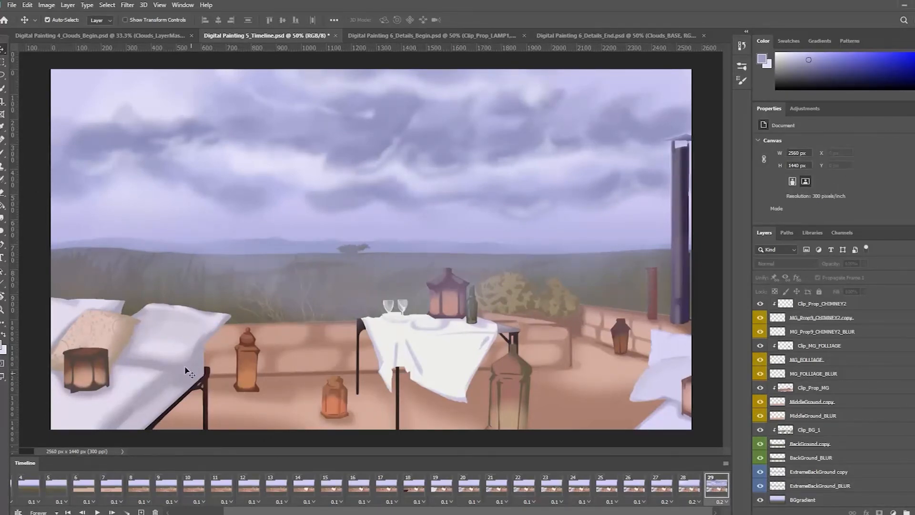
Step: Start a Save for Web (Legacy) export of the timeline animation, enlarge the dialog, and fit the preview in view
{"action": "left_click", "coordinate": [11, 6]}
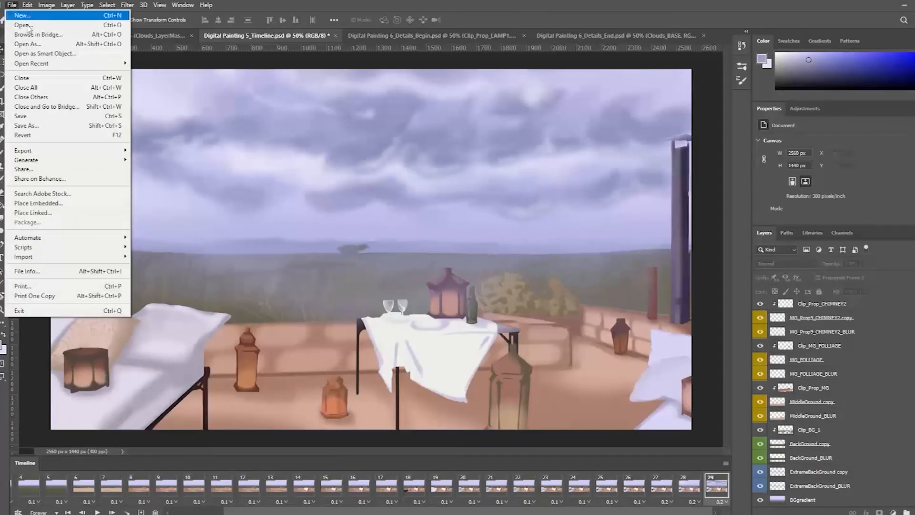
{"action": "mouse_move", "coordinate": [99, 153]}
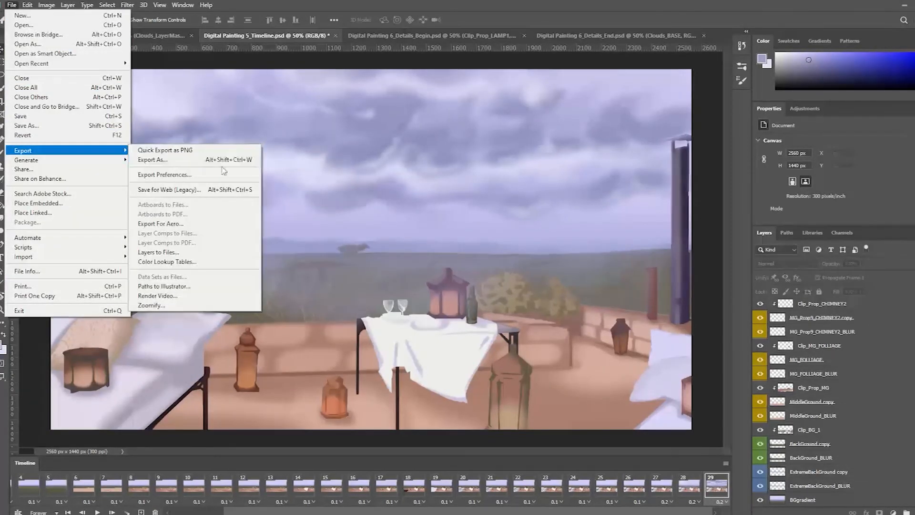
{"action": "left_click", "coordinate": [233, 189]}
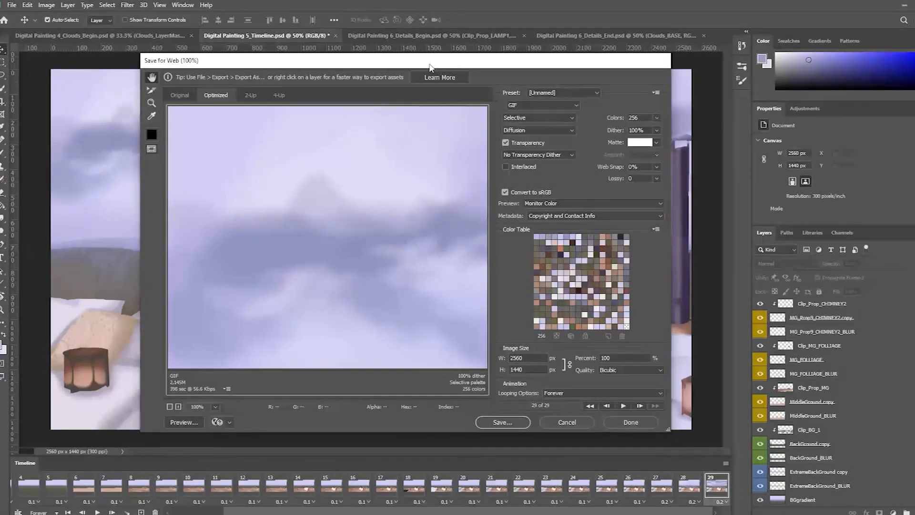
{"action": "left_click_drag", "start_coordinate": [428, 71], "coordinate": [386, 34]}
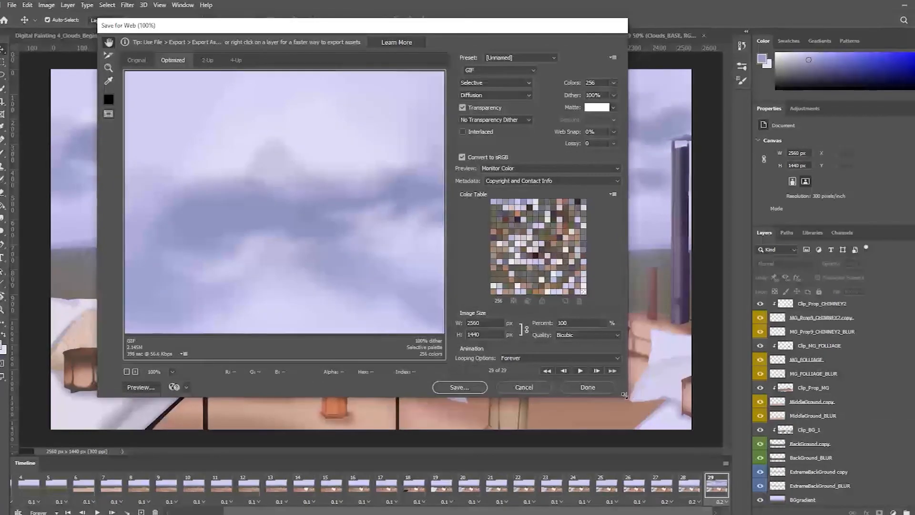
{"action": "left_click_drag", "start_coordinate": [625, 393], "coordinate": [777, 509]}
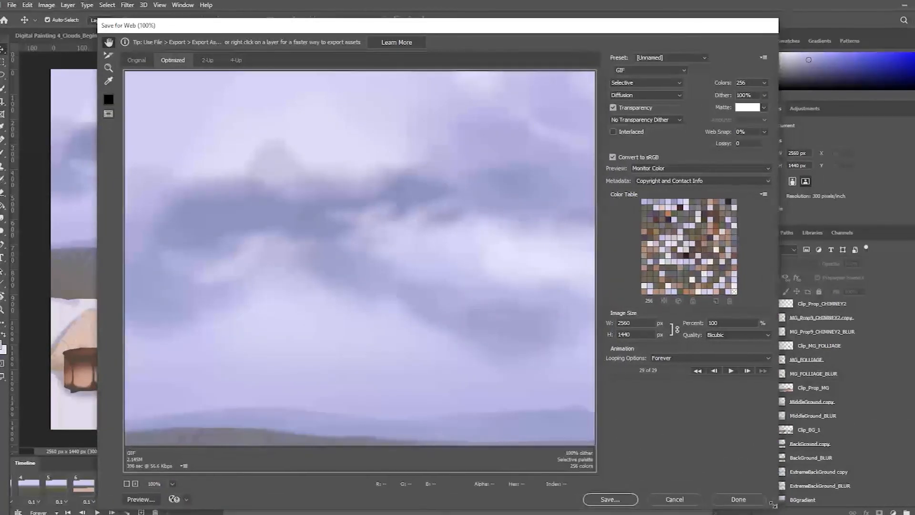
{"action": "left_click", "coordinate": [172, 485]}
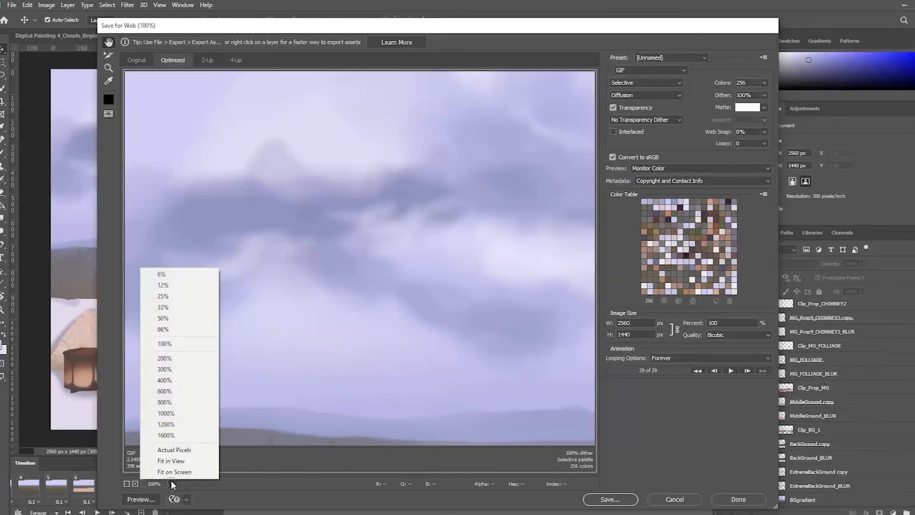
{"action": "left_click", "coordinate": [176, 461]}
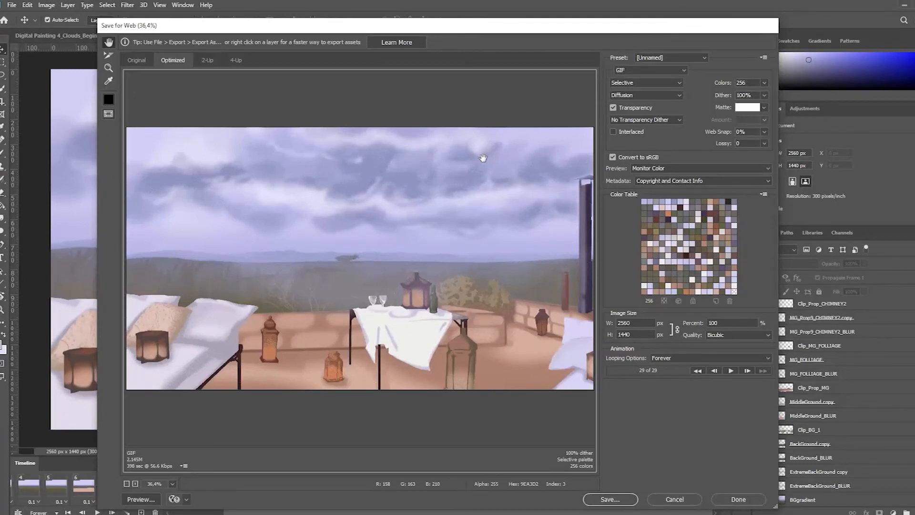
Step: Try the GIF 128 Dithered, GIF 32 No Dither and JPEG High presets on the export preview
{"action": "left_click", "coordinate": [681, 59]}
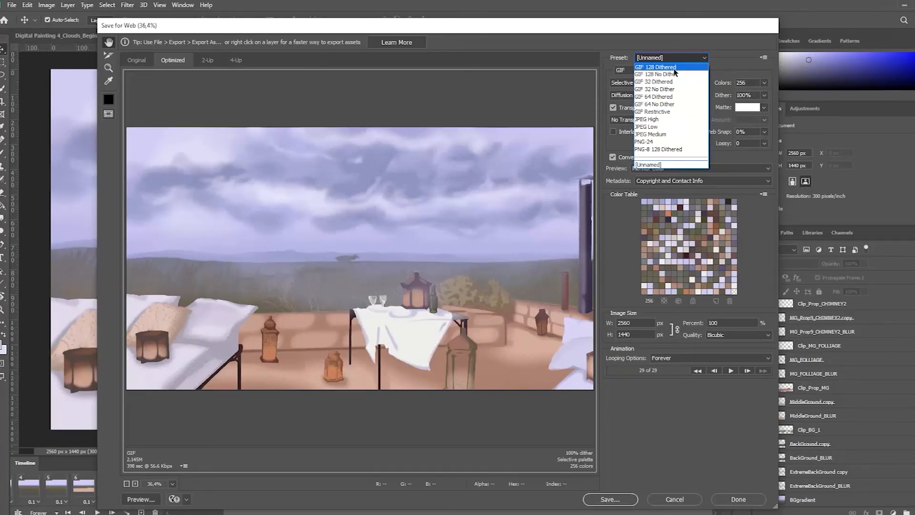
{"action": "left_click", "coordinate": [675, 68]}
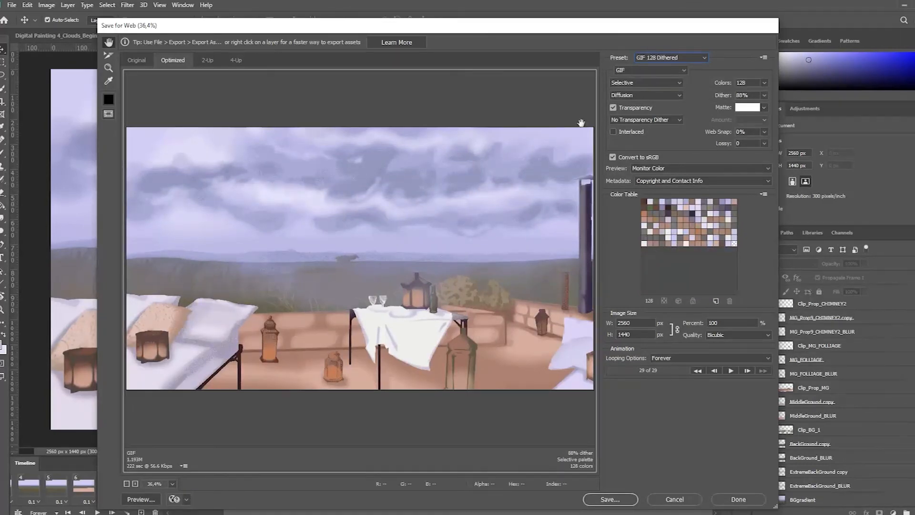
{"action": "left_click", "coordinate": [681, 60]}
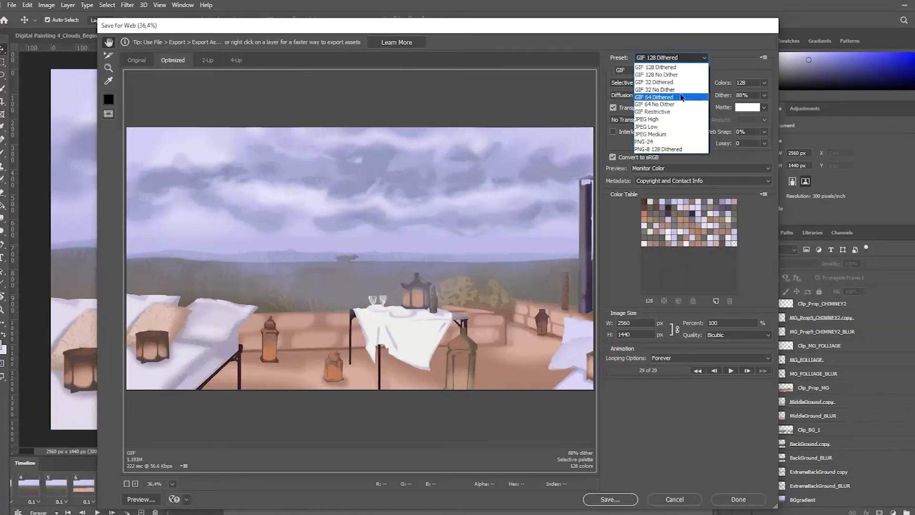
{"action": "left_click", "coordinate": [677, 90]}
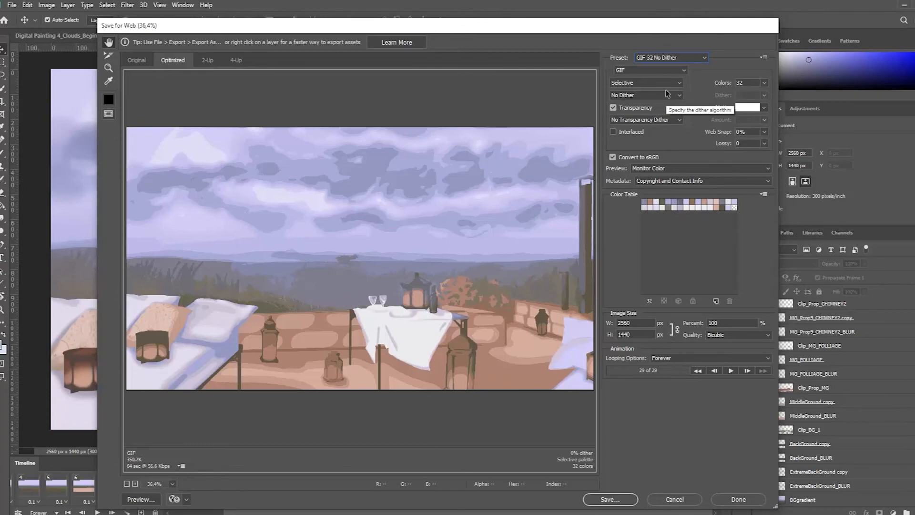
{"action": "left_click", "coordinate": [679, 58]}
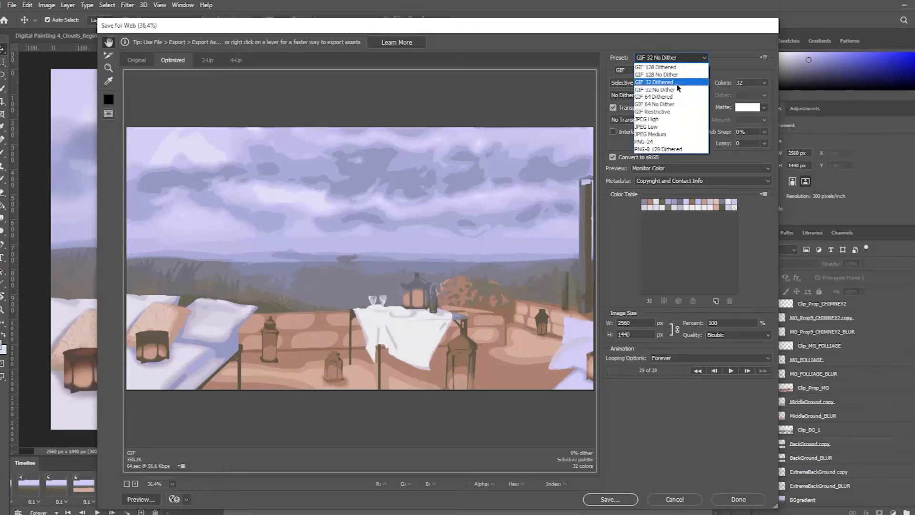
{"action": "left_click", "coordinate": [676, 119]}
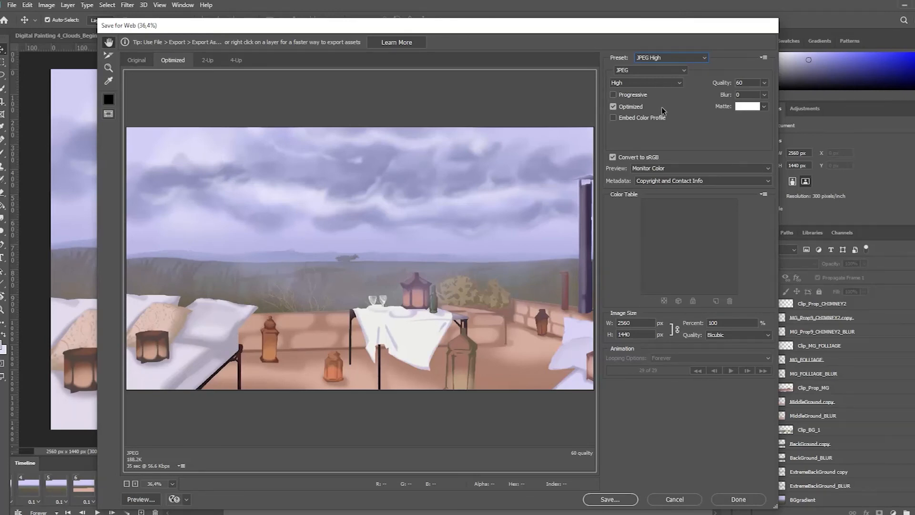
Step: Set the export preset to GIF 128 No Dither
{"action": "left_click", "coordinate": [675, 58]}
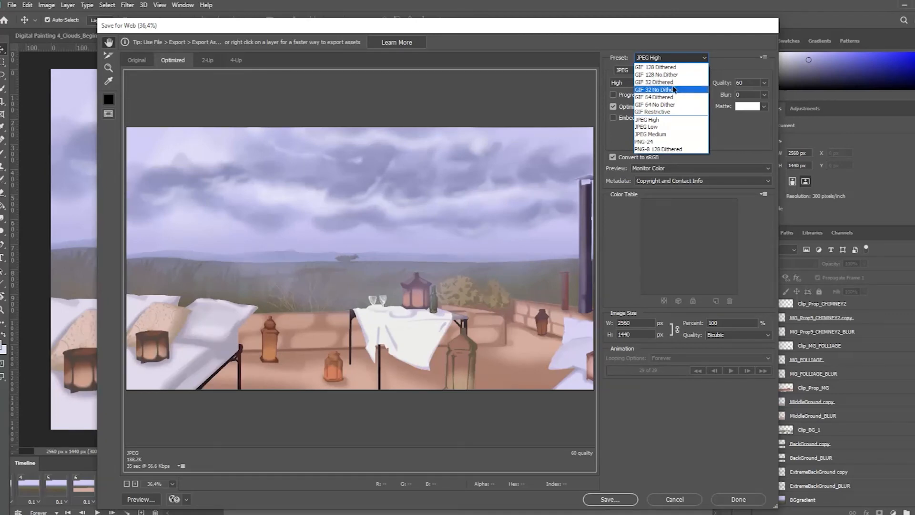
{"action": "left_click", "coordinate": [672, 75]}
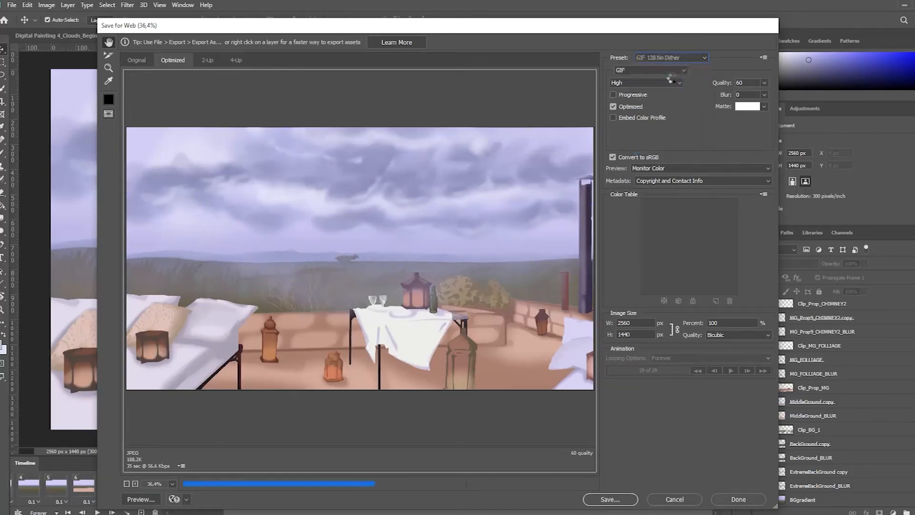
Step: Try the GIF 128 Dithered preset with the Perceptual color reduction algorithm on the export preview
{"action": "left_click", "coordinate": [676, 60]}
{"action": "left_click", "coordinate": [674, 68]}
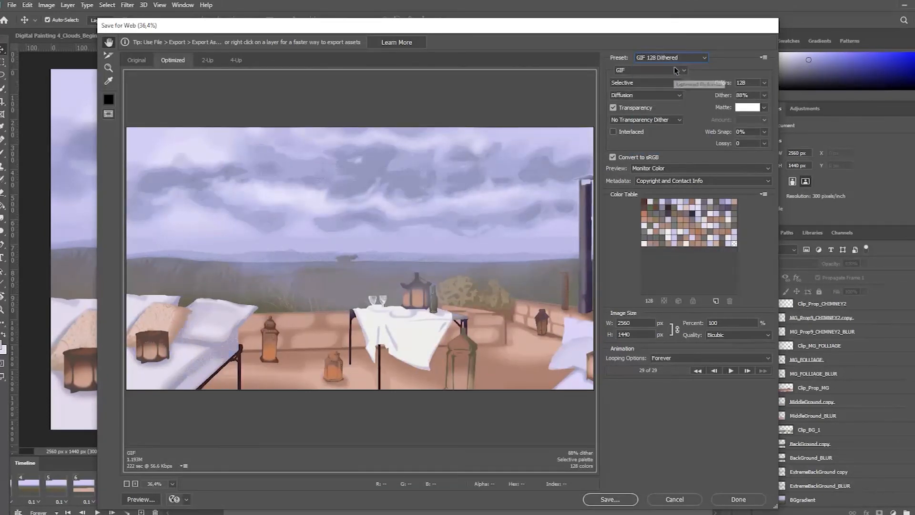
{"action": "left_click", "coordinate": [674, 82]}
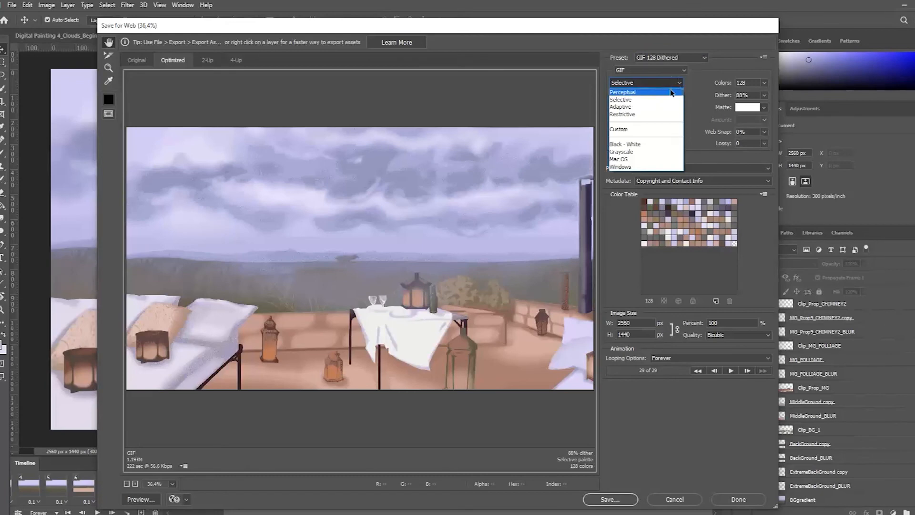
{"action": "left_click", "coordinate": [670, 88]}
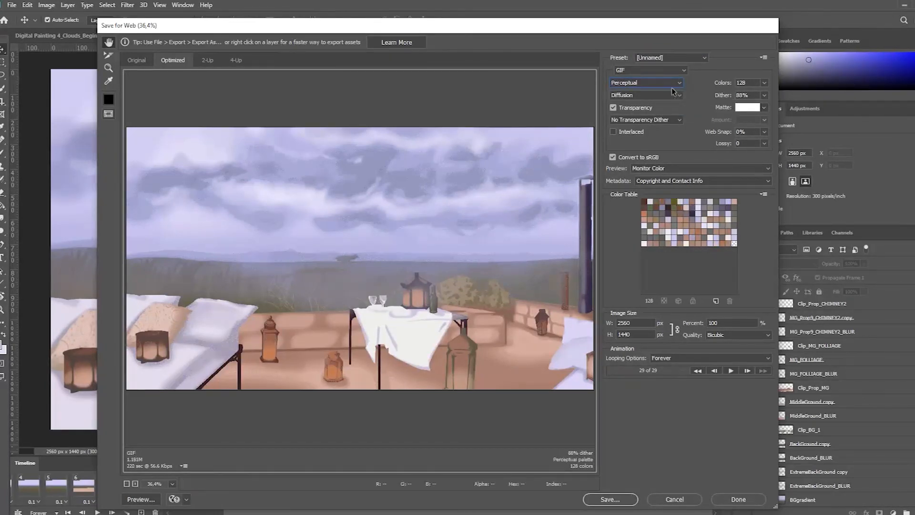
Step: Set the GIF export to No Dither and the color reduction algorithm to Adaptive
{"action": "left_click", "coordinate": [672, 94]}
{"action": "left_click", "coordinate": [672, 105]}
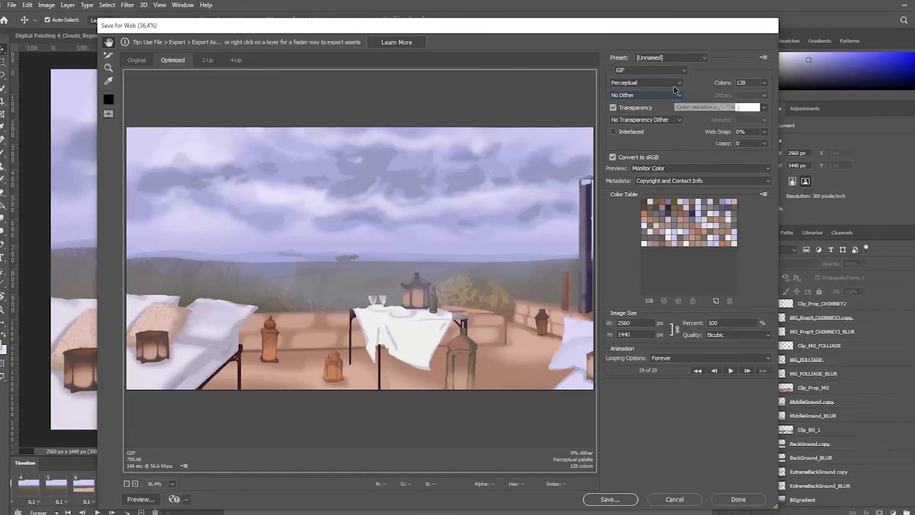
{"action": "left_click", "coordinate": [677, 84]}
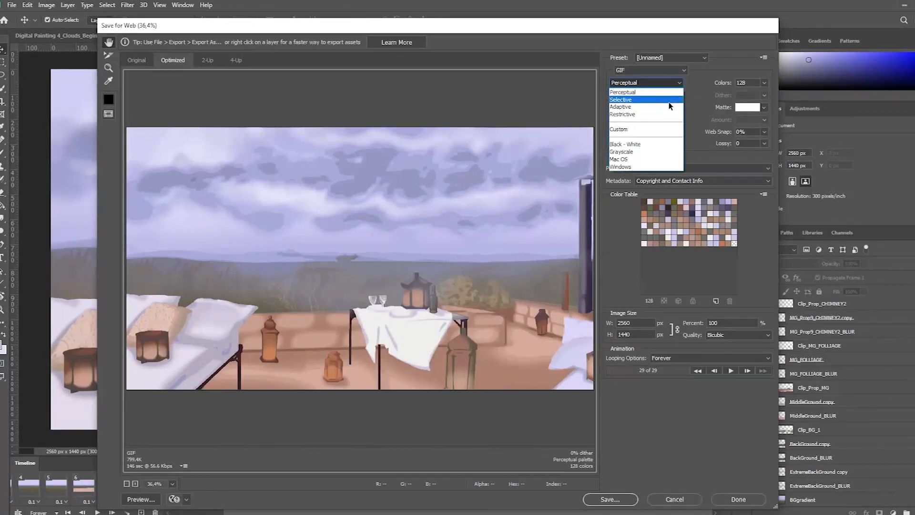
{"action": "left_click", "coordinate": [670, 107]}
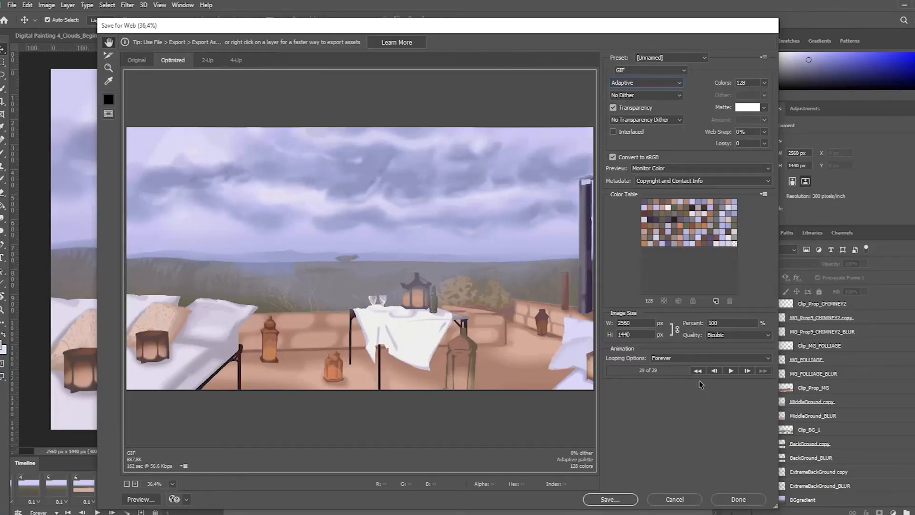
Step: Save the optimized GIF as Digital-Painting-5_Timeline in Images Only format with Default Settings
{"action": "left_click", "coordinate": [610, 499]}
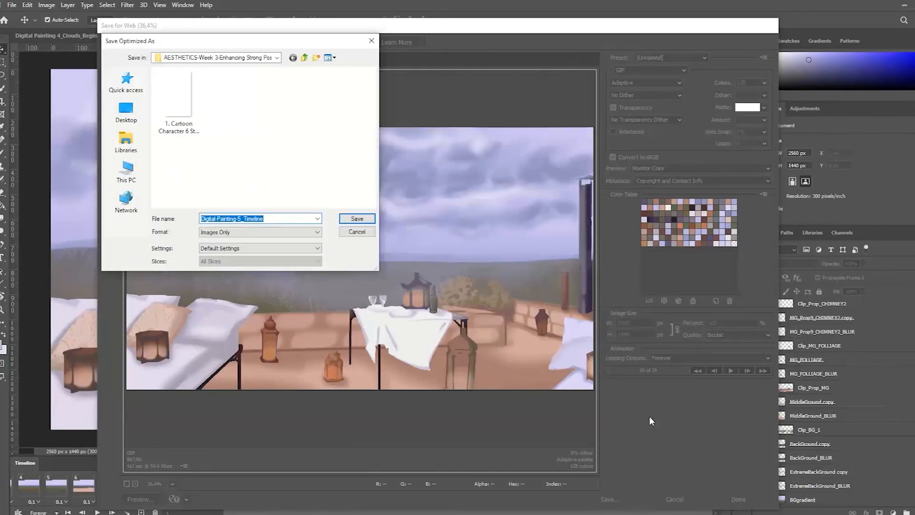
{"action": "left_click", "coordinate": [362, 225]}
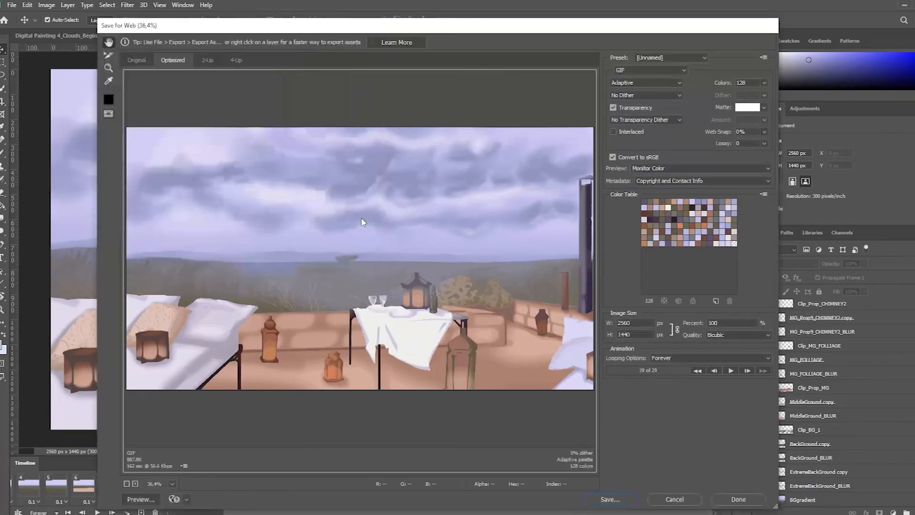